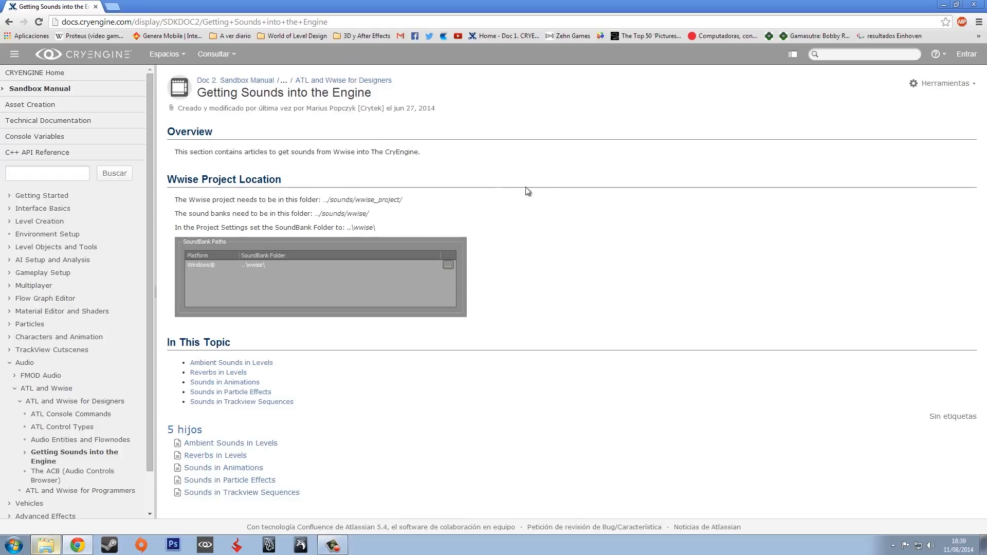
Read the required Wwise project folder under Wwise Project Location in the CRYENGINE documentation
{"action": "left_click", "coordinate": [352, 24]}
{"action": "left_click", "coordinate": [536, 161]}
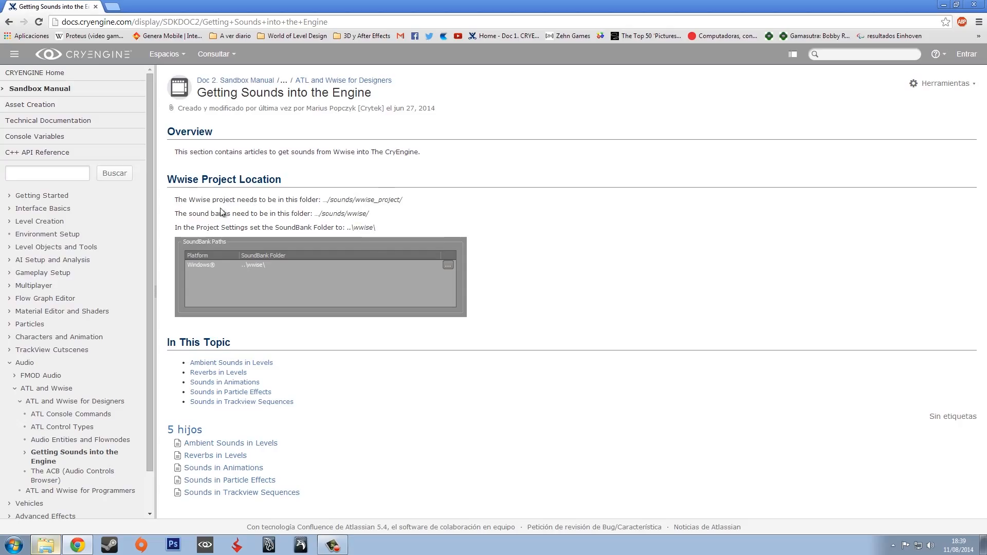
{"action": "left_click_drag", "start_coordinate": [176, 199], "coordinate": [403, 202]}
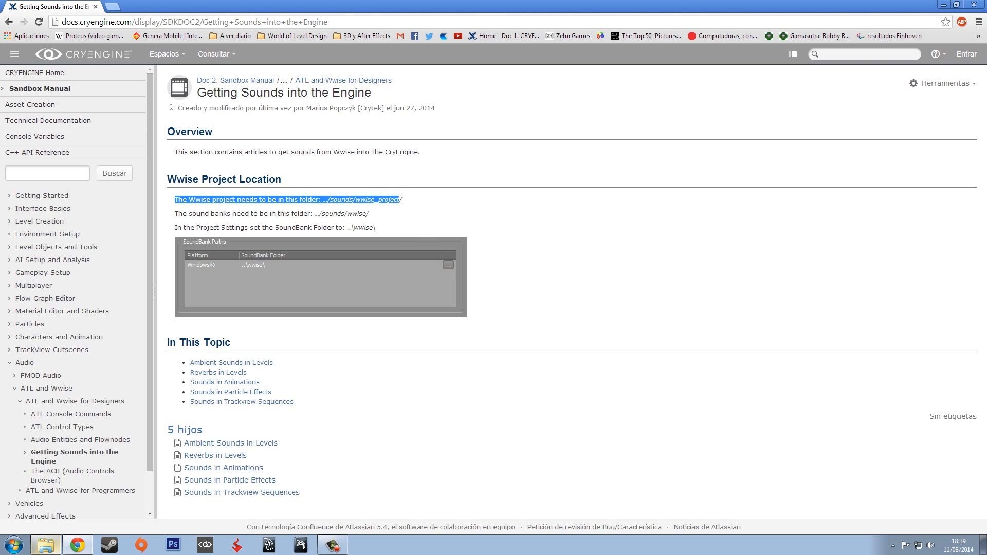
{"action": "left_click", "coordinate": [334, 189]}
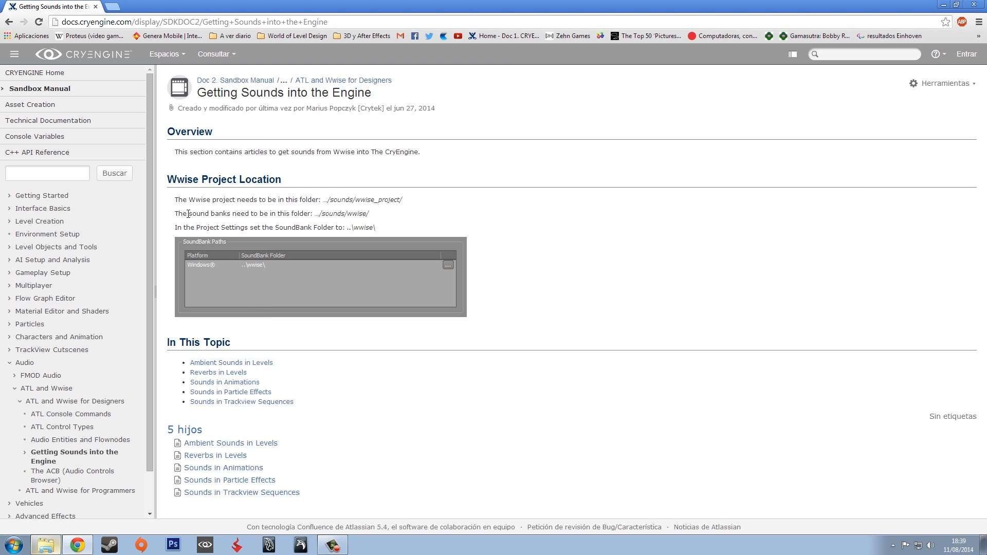
Switch to Windows Explorer, open the GameSDK folder inside CRYENGINE and locate the Sounds.pak file
{"action": "left_click", "coordinate": [45, 544]}
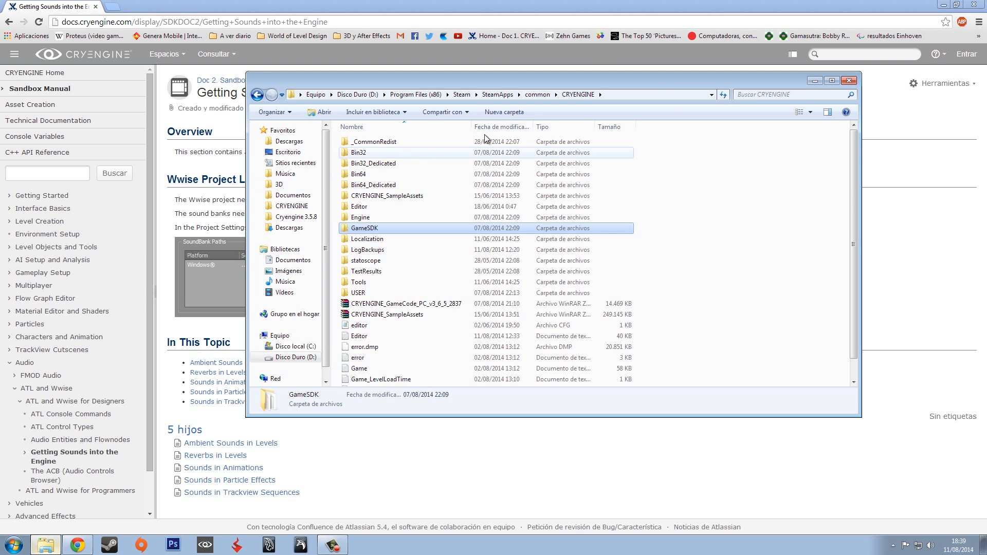
{"action": "left_click_drag", "start_coordinate": [589, 83], "coordinate": [589, 116]}
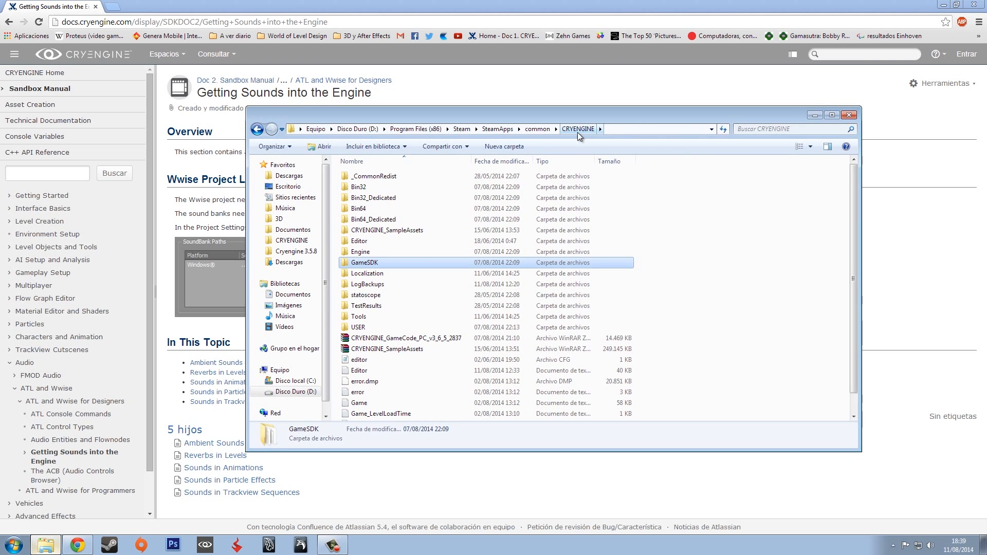
{"action": "double_click", "coordinate": [369, 265]}
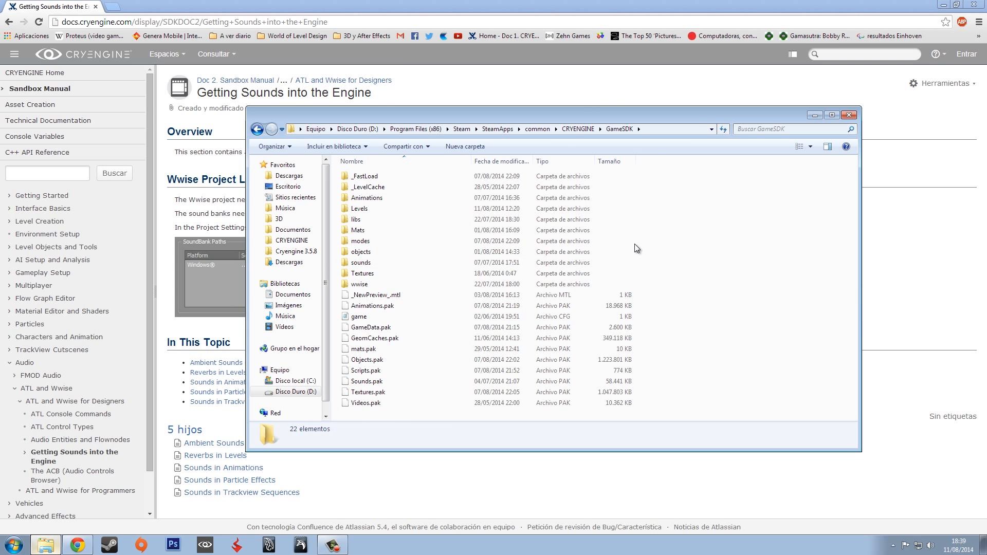
{"action": "left_click_drag", "start_coordinate": [652, 113], "coordinate": [656, 133]}
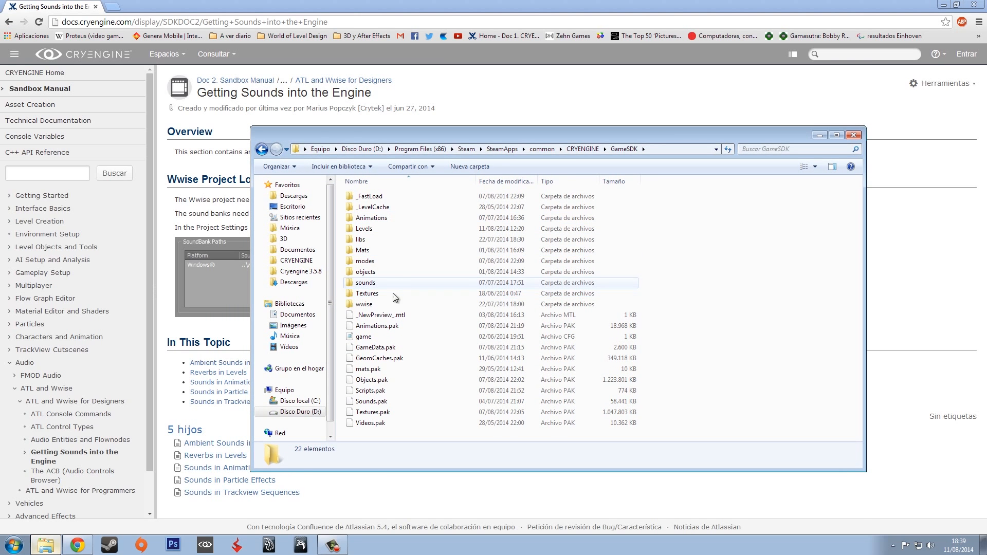
{"action": "left_click", "coordinate": [382, 403]}
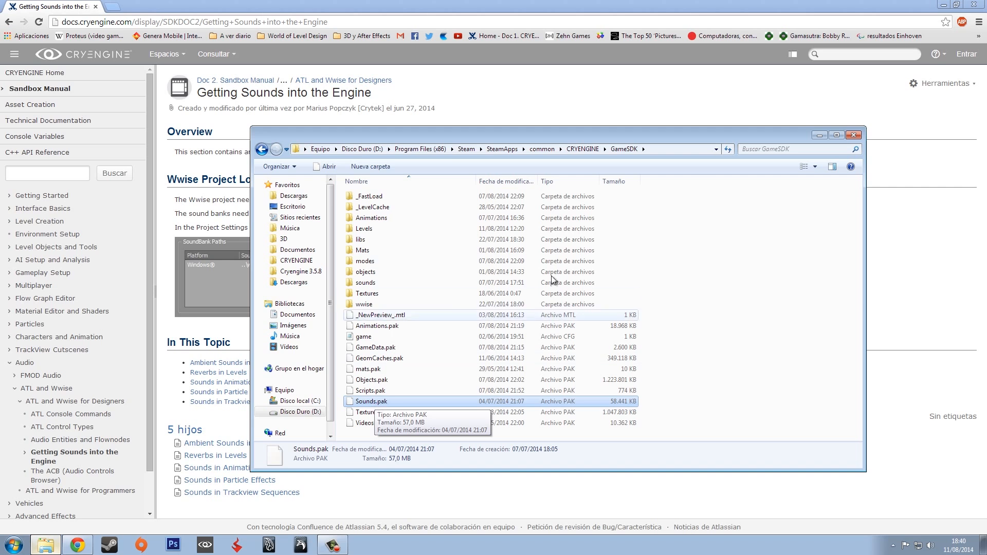
{"action": "left_click", "coordinate": [654, 268]}
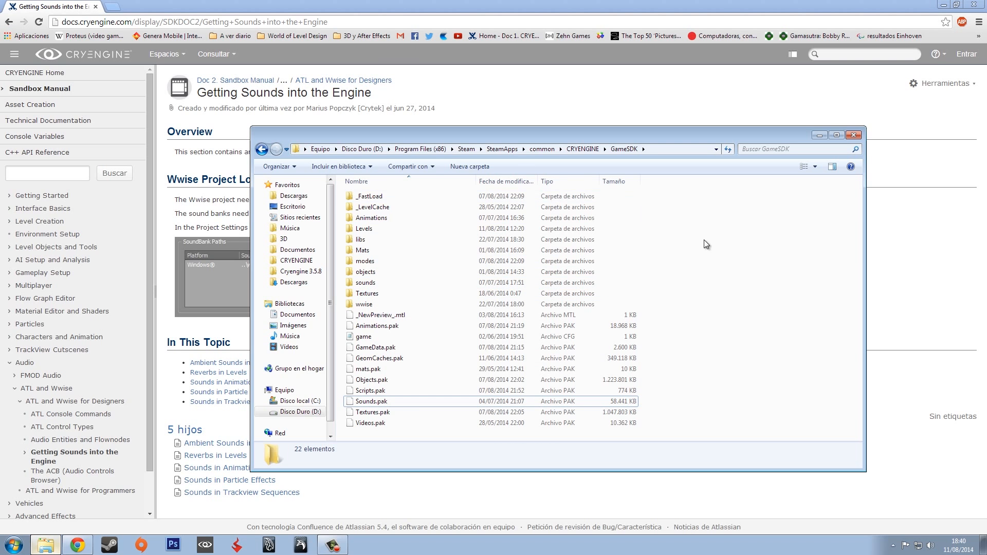
Inspect the wwise and wwise_project subfolders of GameSDK\sounds and return to the GameSDK folder
{"action": "double_click", "coordinate": [370, 283]}
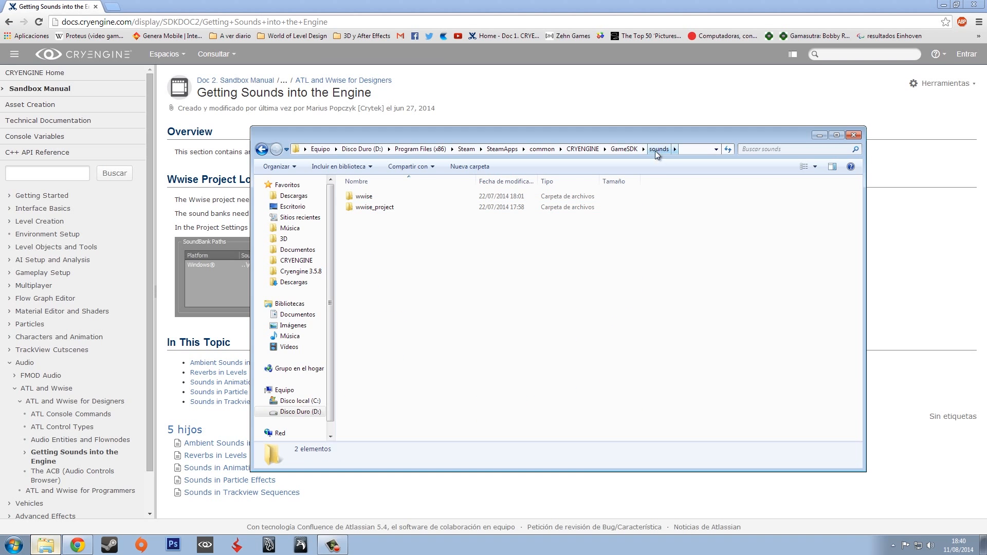
{"action": "double_click", "coordinate": [379, 197]}
{"action": "key", "text": "BackSpace"}
{"action": "left_click", "coordinate": [377, 207]}
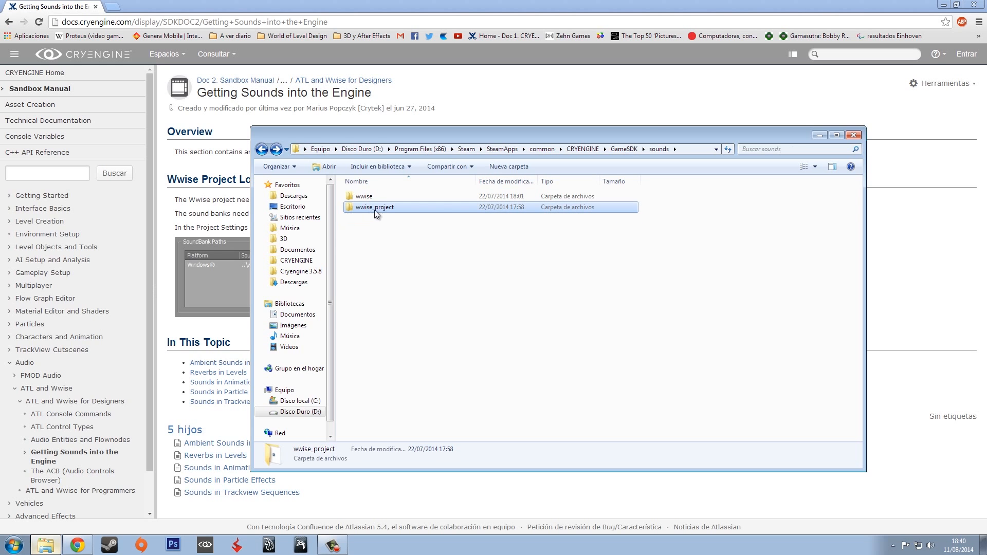
{"action": "left_click", "coordinate": [388, 231]}
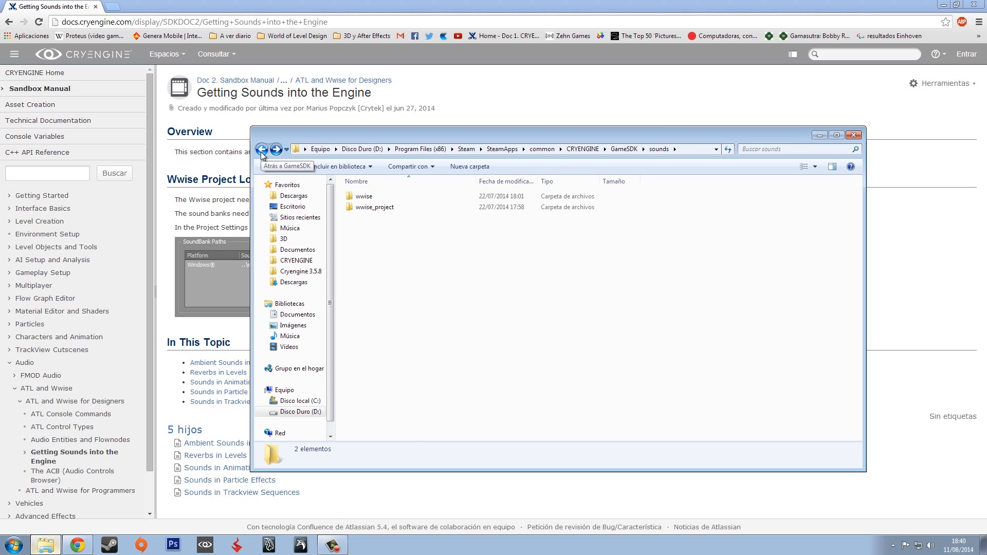
{"action": "left_click", "coordinate": [261, 149]}
Return to the documentation in the browser and read the required project folder, sound bank folder and Project Settings lines
{"action": "left_click", "coordinate": [551, 97]}
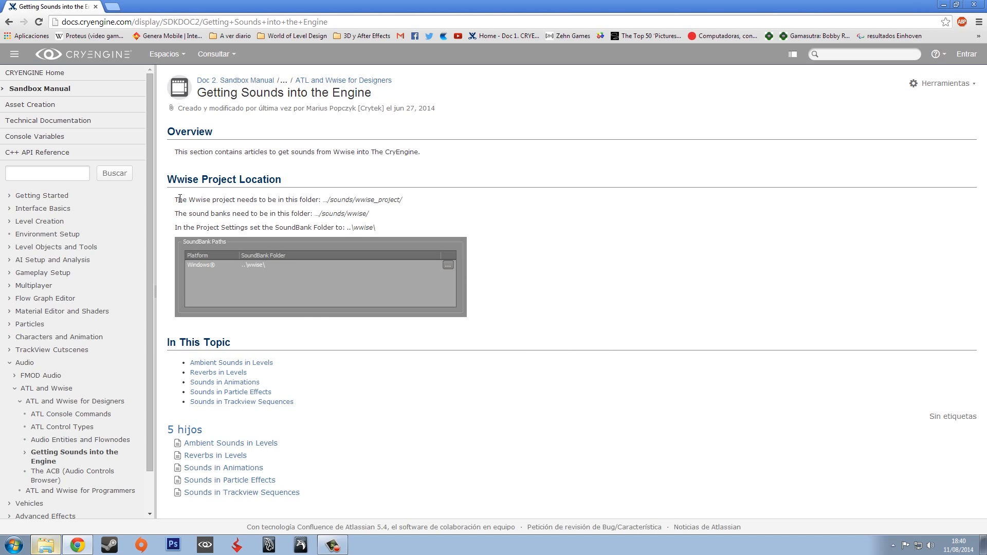
{"action": "left_click_drag", "start_coordinate": [180, 199], "coordinate": [402, 200]}
{"action": "left_click", "coordinate": [338, 212]}
{"action": "left_click_drag", "start_coordinate": [178, 213], "coordinate": [359, 217]}
{"action": "left_click", "coordinate": [383, 216]}
{"action": "double_click", "coordinate": [355, 227]}
{"action": "left_click_drag", "start_coordinate": [195, 227], "coordinate": [248, 228]}
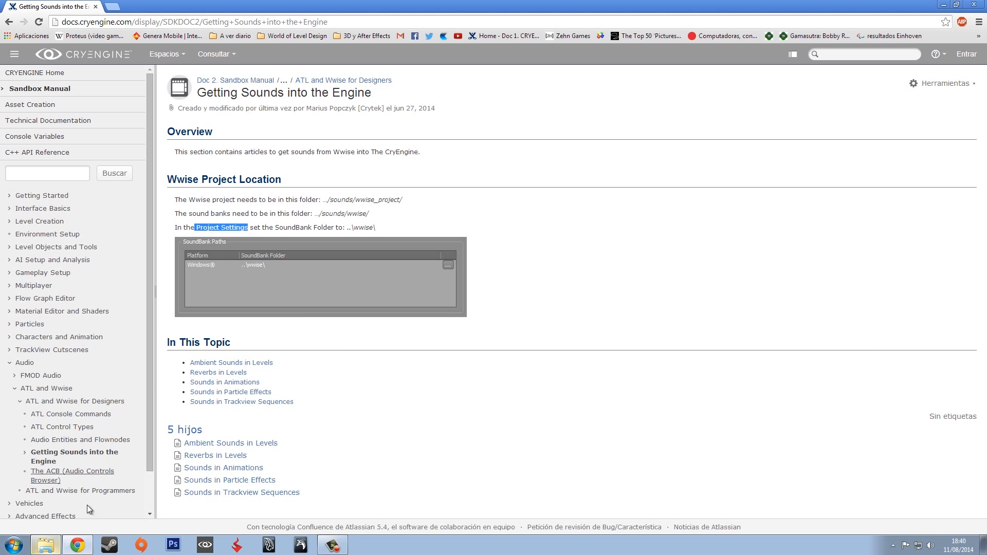
Compare the wwise folder in GameSDK with the sounds folder's contents in Windows Explorer, then minimize the window
{"action": "left_click", "coordinate": [50, 542]}
{"action": "double_click", "coordinate": [375, 282]}
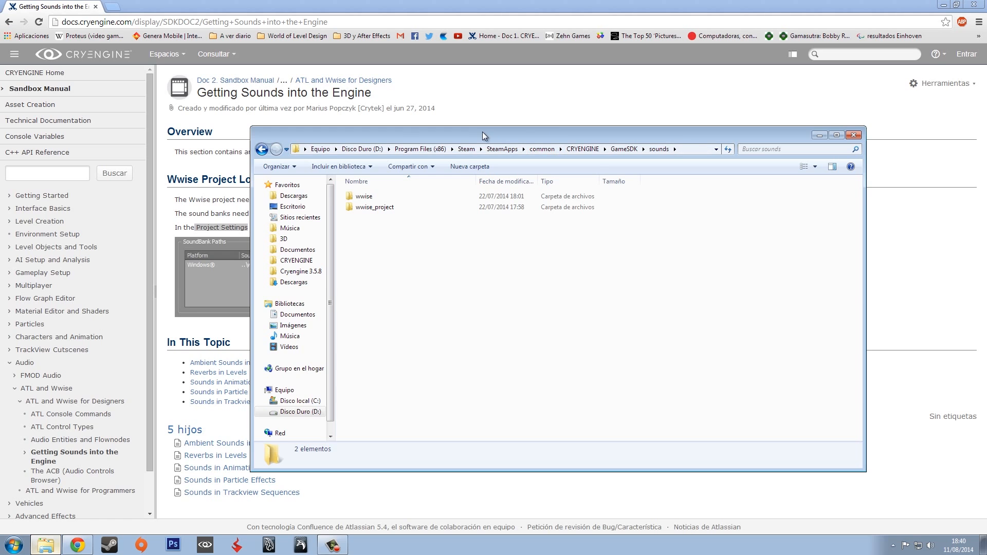
{"action": "left_click", "coordinate": [620, 148]}
{"action": "double_click", "coordinate": [370, 303]}
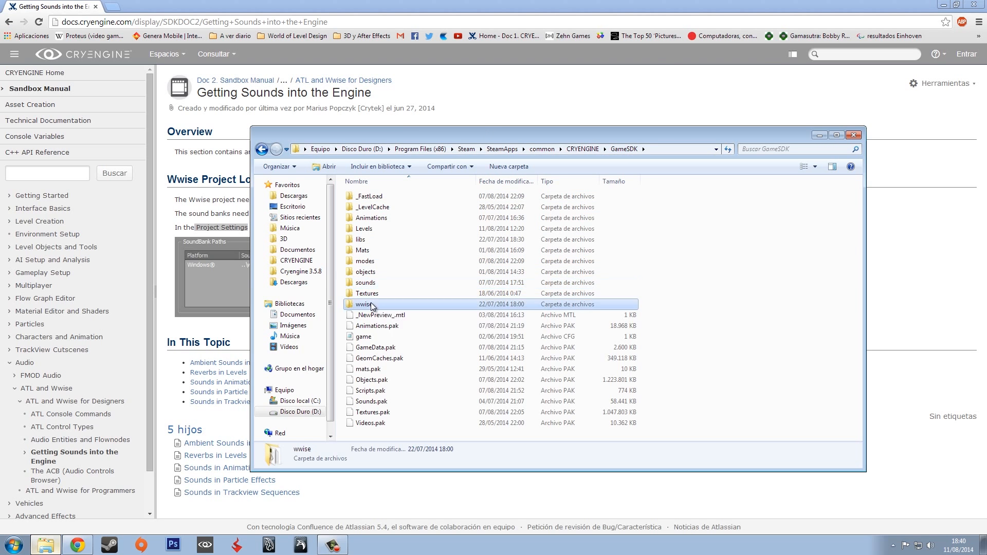
{"action": "key", "text": "BackSpace"}
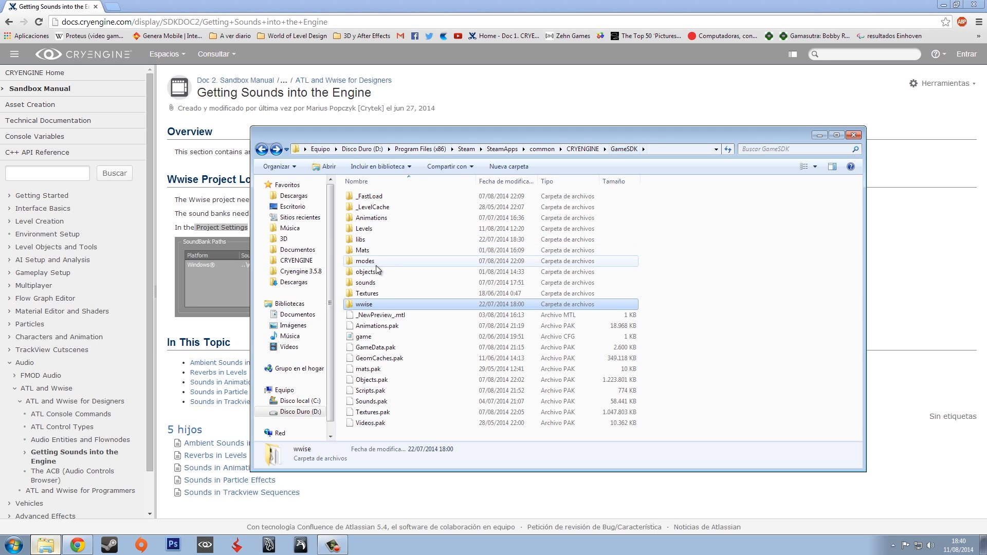
{"action": "double_click", "coordinate": [372, 283]}
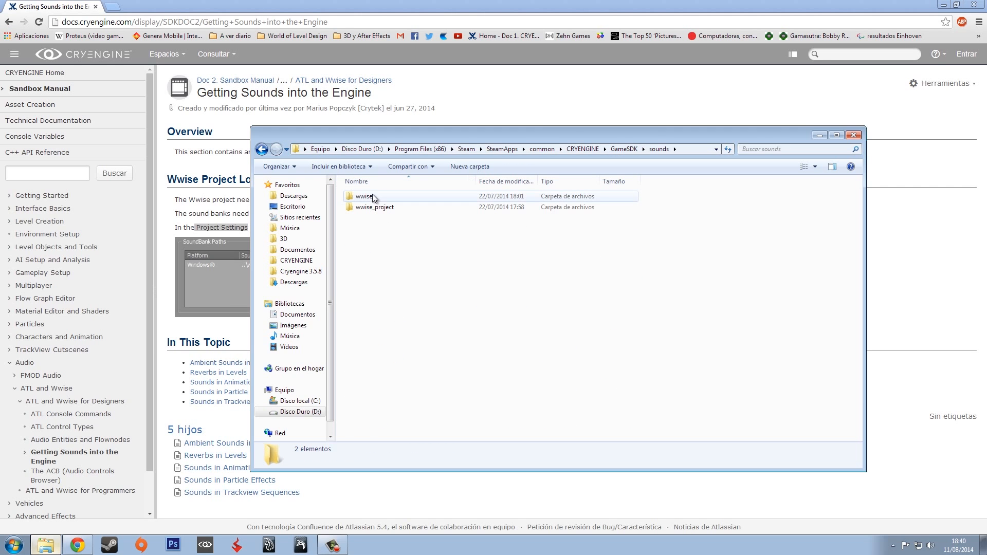
{"action": "left_click", "coordinate": [389, 208]}
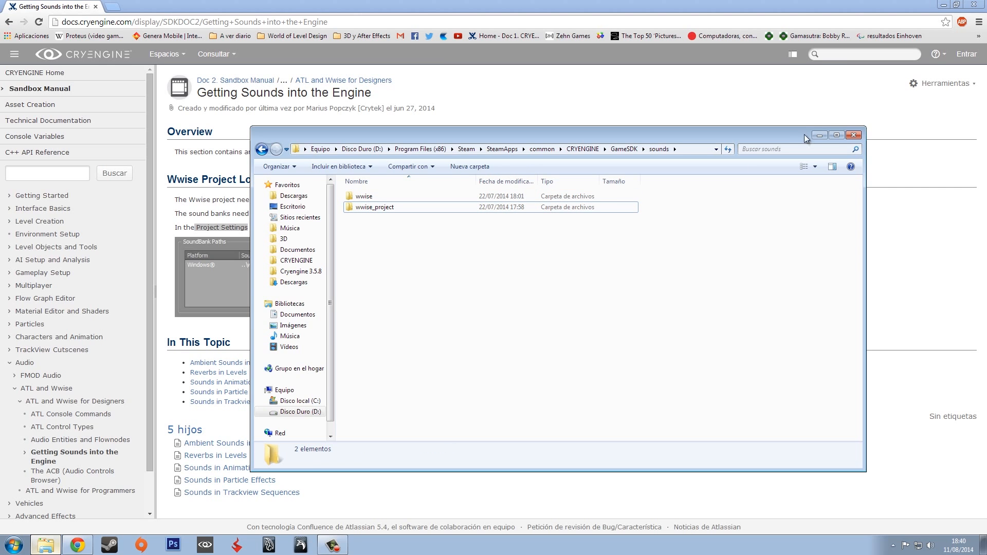
{"action": "left_click", "coordinate": [820, 135]}
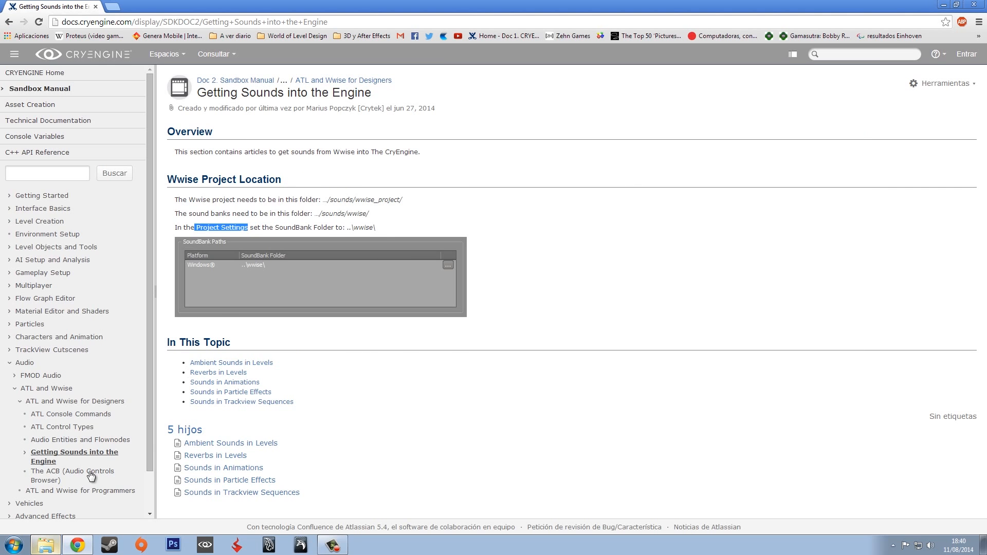
Search the installed programs for wwise and launch Wwise 64-bit
{"action": "left_click", "coordinate": [14, 545]}
{"action": "type", "text": "wwise"}
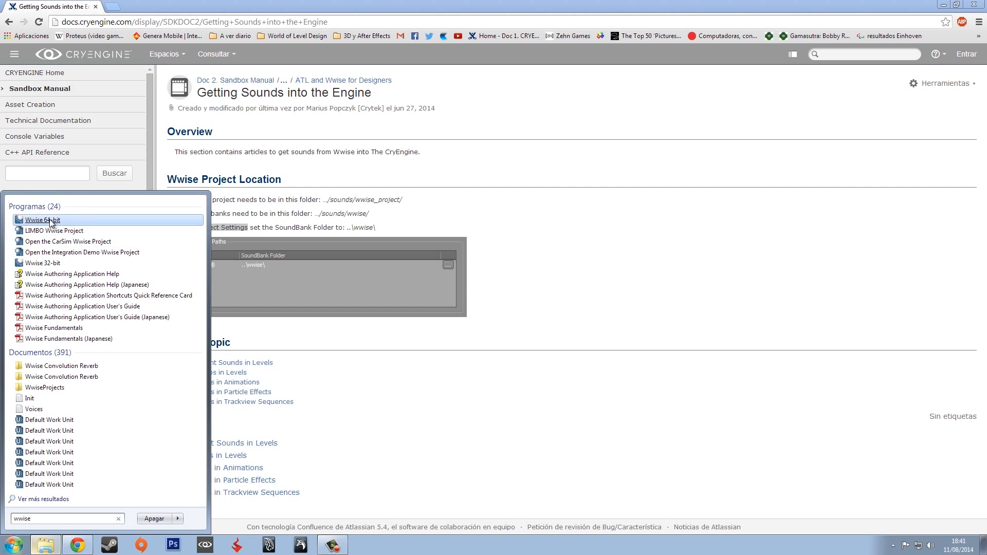
{"action": "left_click", "coordinate": [47, 220]}
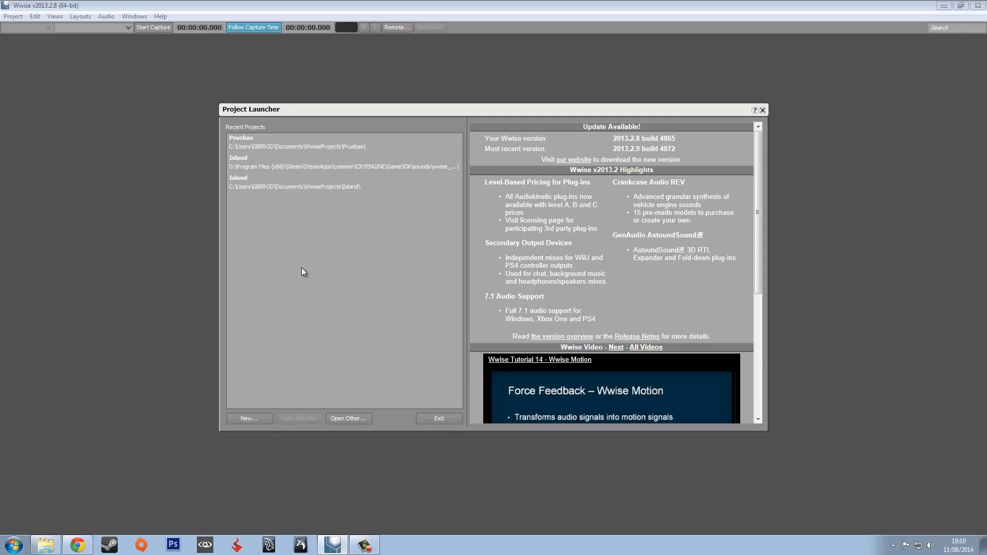
Start a new Wwise project named English_Tutorial and open the folder browser for its location
{"action": "left_click", "coordinate": [250, 417]}
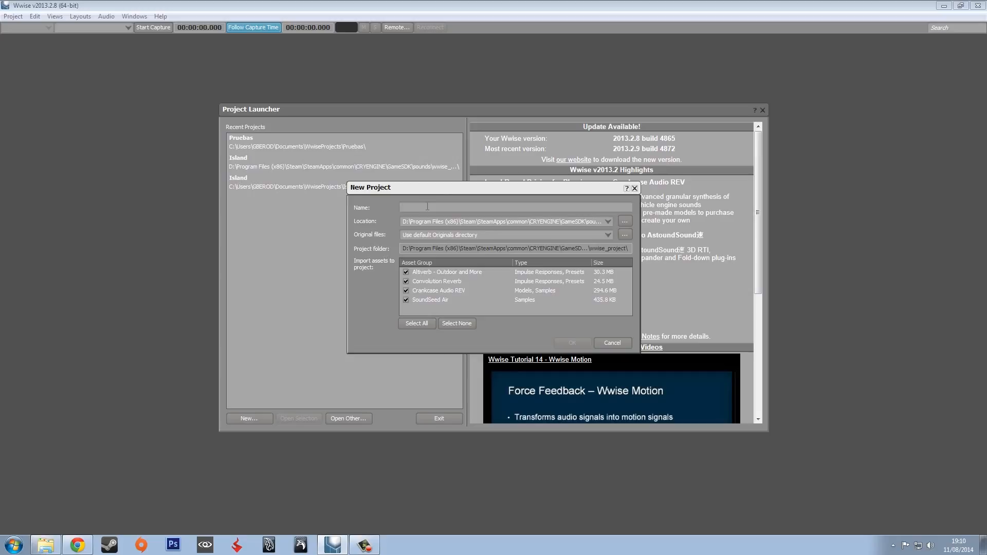
{"action": "type", "text": "English_Tutorial"}
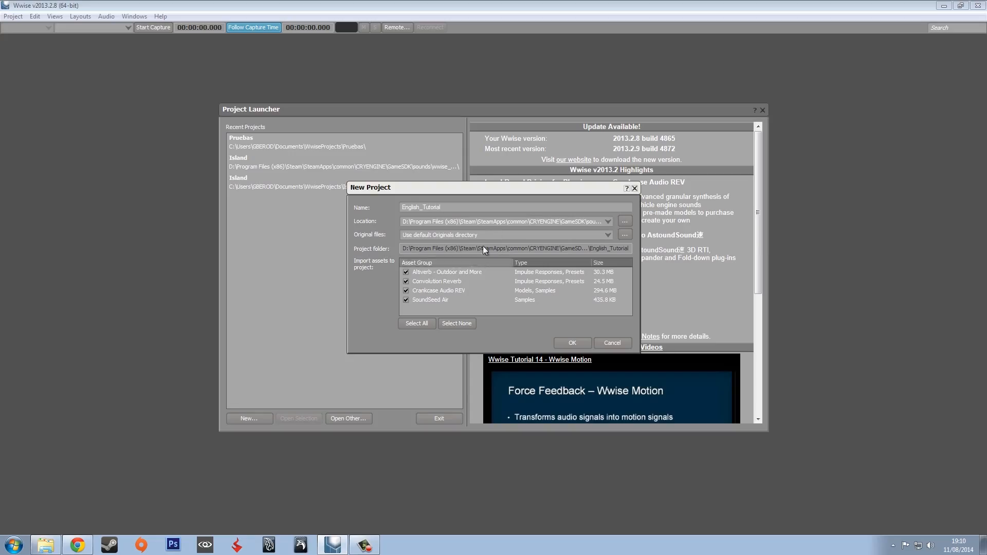
{"action": "left_click", "coordinate": [624, 221]}
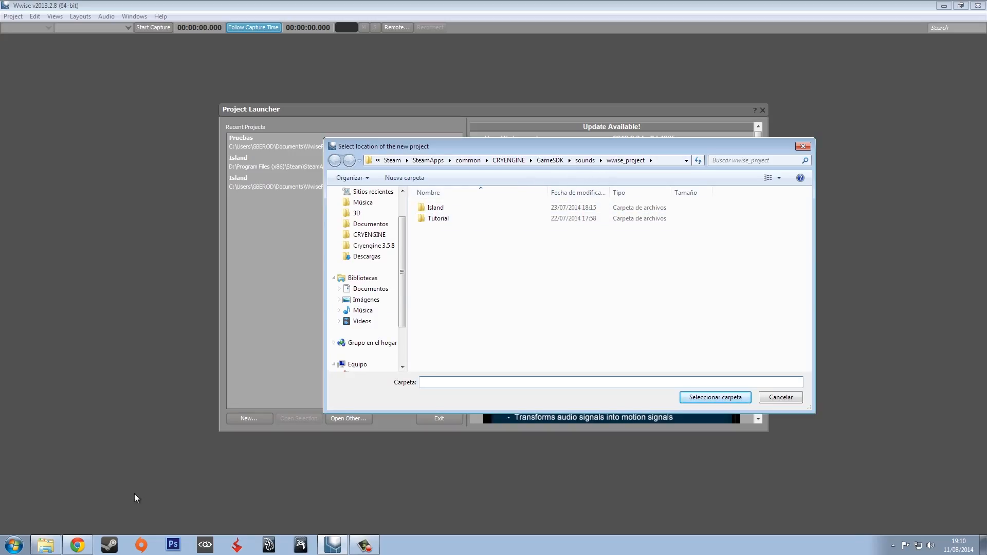
Check the required Wwise project folder in the browser documentation and return to Wwise
{"action": "left_click", "coordinate": [77, 545]}
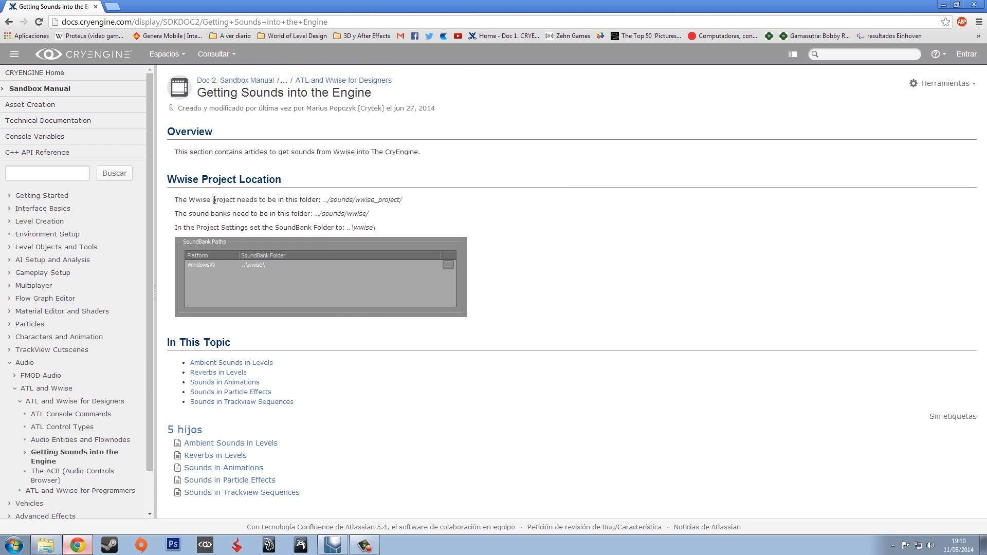
{"action": "left_click_drag", "start_coordinate": [284, 201], "coordinate": [389, 203]}
{"action": "left_click", "coordinate": [412, 201]}
{"action": "left_click", "coordinate": [336, 545]}
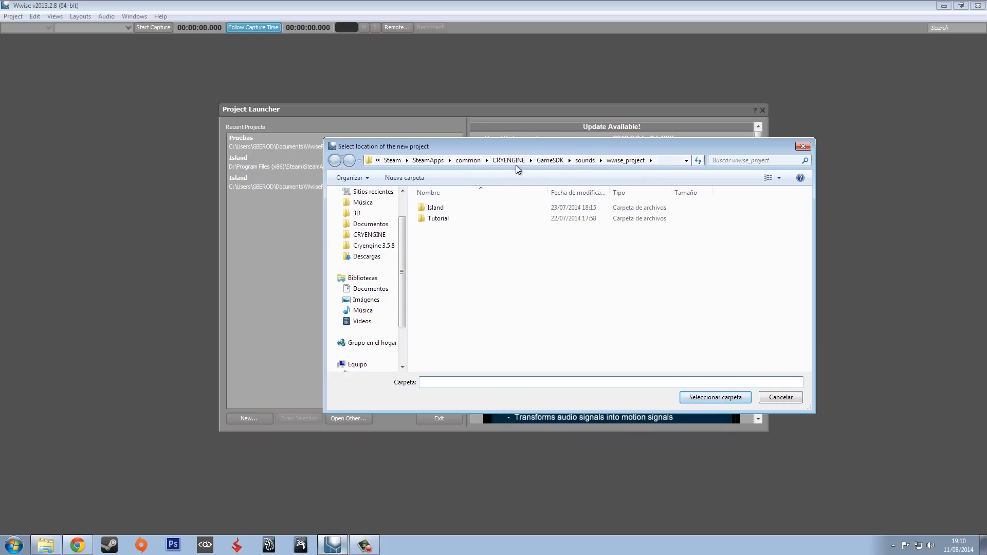
Set the new project's location to the CRYENGINE\GameSDK\sounds\wwise_project folder
{"action": "left_click", "coordinate": [508, 160]}
{"action": "double_click", "coordinate": [437, 291]}
{"action": "double_click", "coordinate": [437, 294]}
{"action": "double_click", "coordinate": [455, 223]}
{"action": "left_click", "coordinate": [455, 223]}
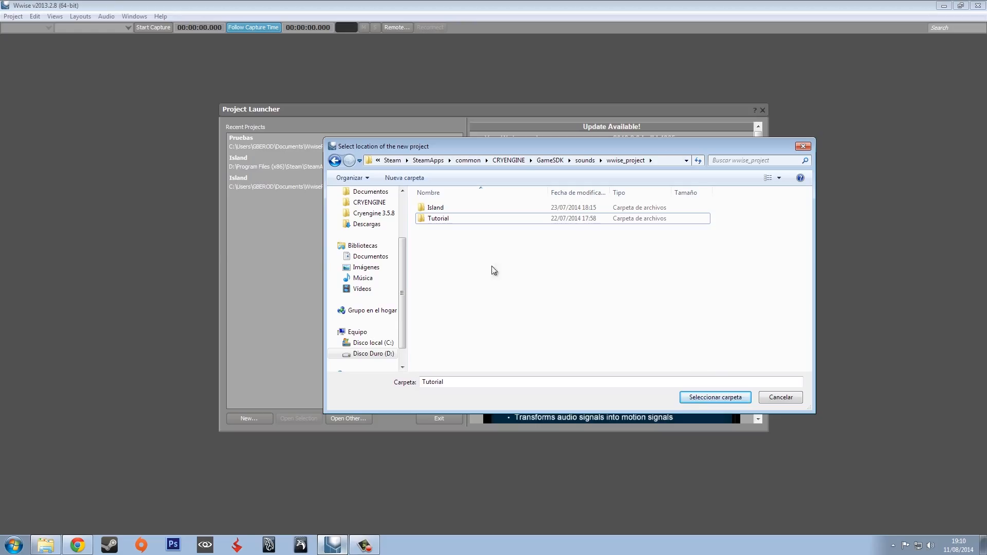
{"action": "left_click", "coordinate": [696, 399]}
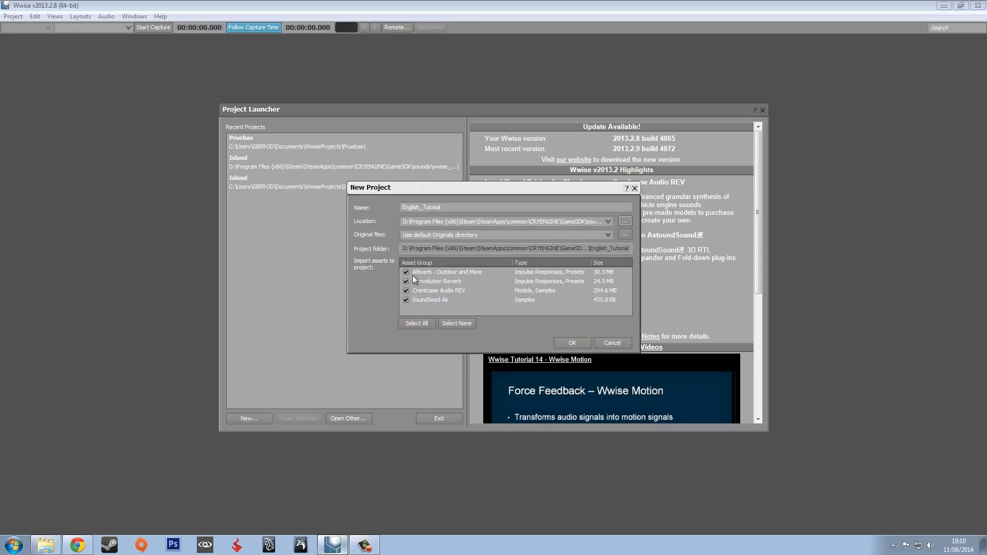
Exclude all four asset groups from the import, create the project and dismiss the License Manager
{"action": "left_click", "coordinate": [426, 300]}
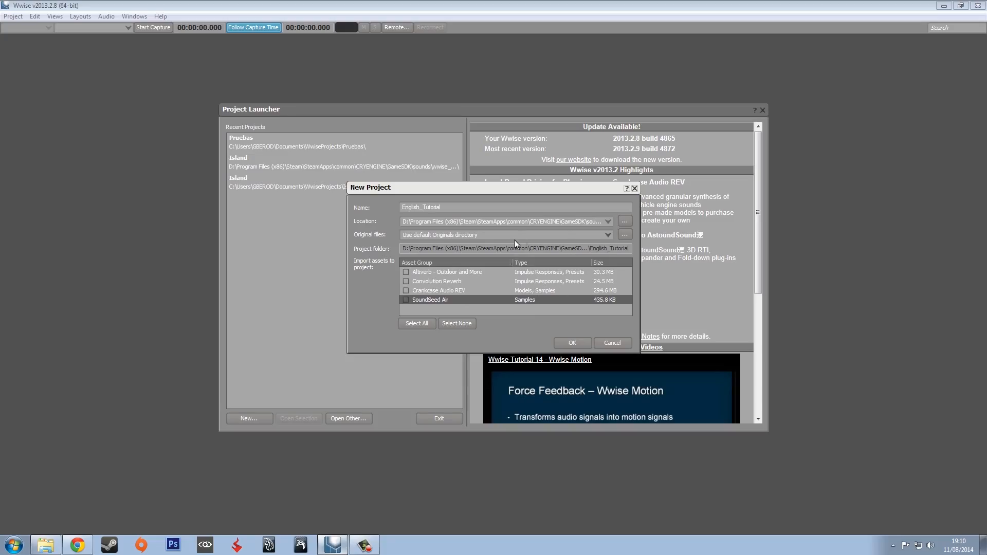
{"action": "left_click", "coordinate": [572, 342]}
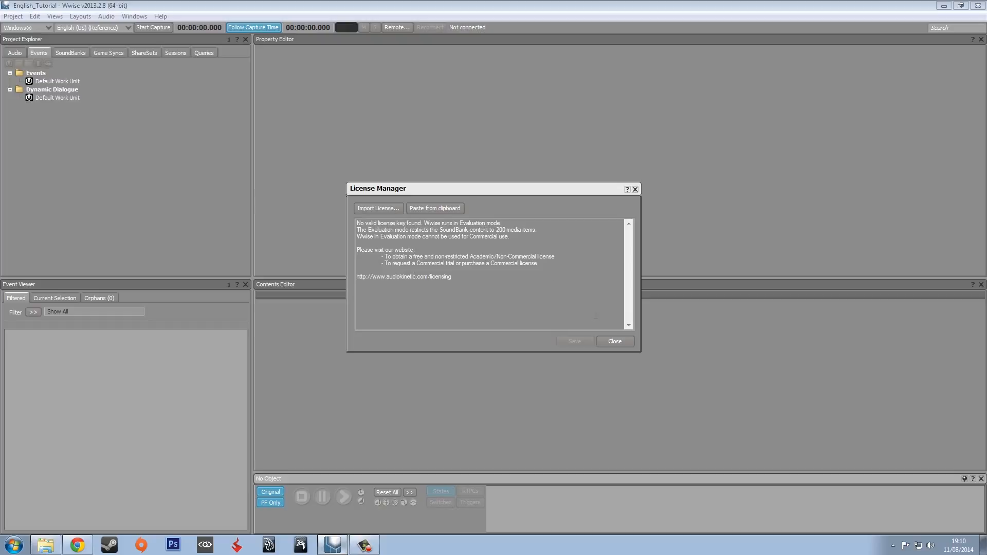
{"action": "left_click", "coordinate": [615, 341]}
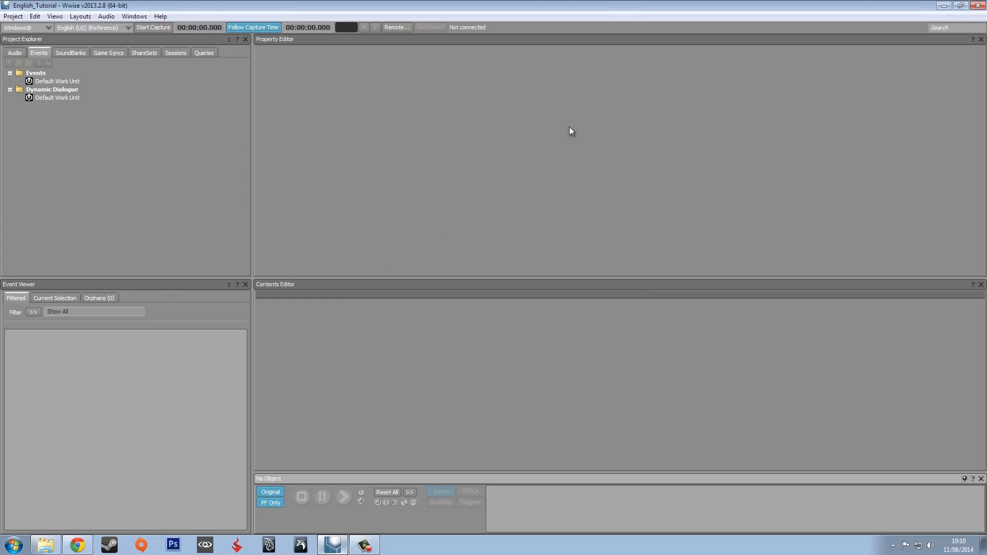
Minimize the open windows, play the Sound_example file from the desktop in VLC and close the player
{"action": "left_click", "coordinate": [943, 8]}
{"action": "left_click", "coordinate": [943, 8]}
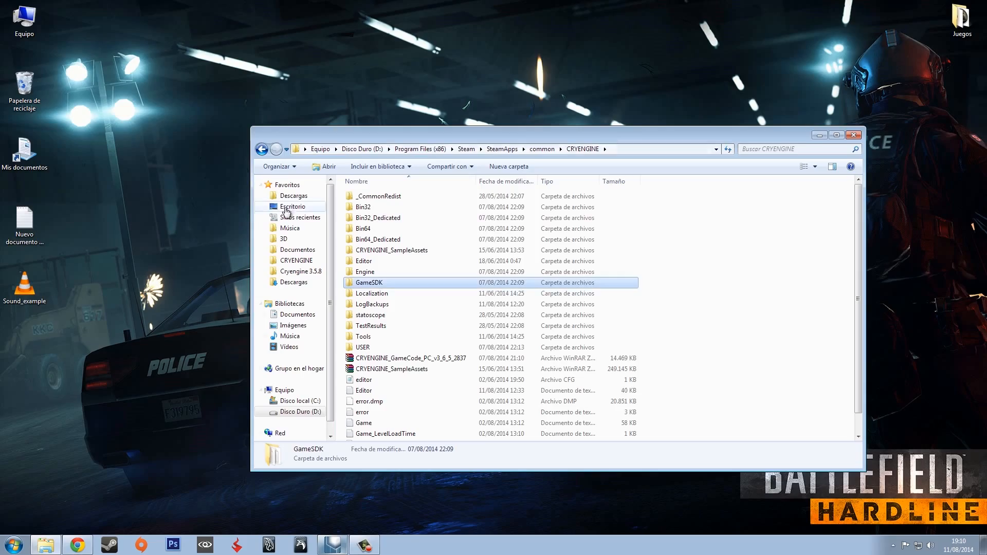
{"action": "left_click", "coordinate": [818, 135]}
{"action": "left_click", "coordinate": [29, 288]}
{"action": "key", "text": "Return"}
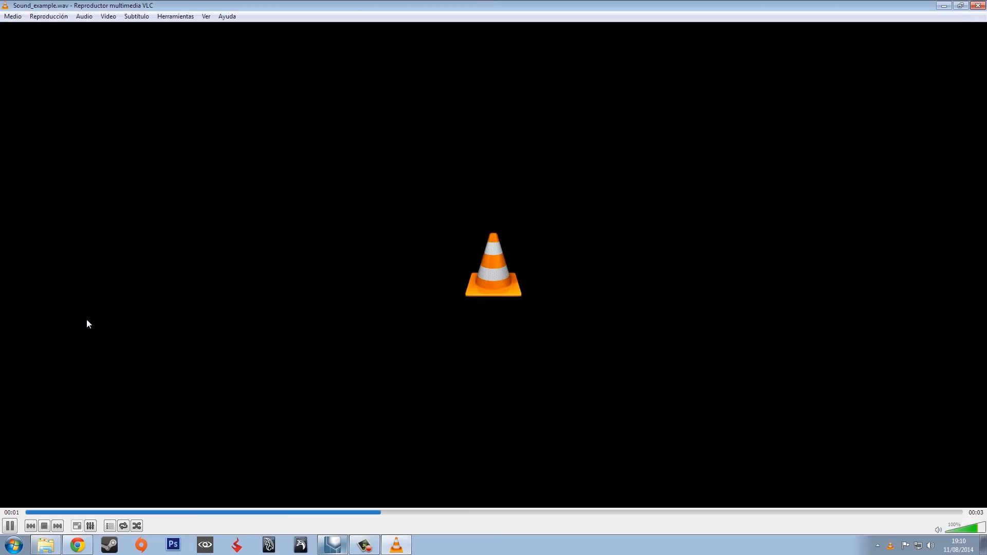
{"action": "left_click", "coordinate": [977, 5]}
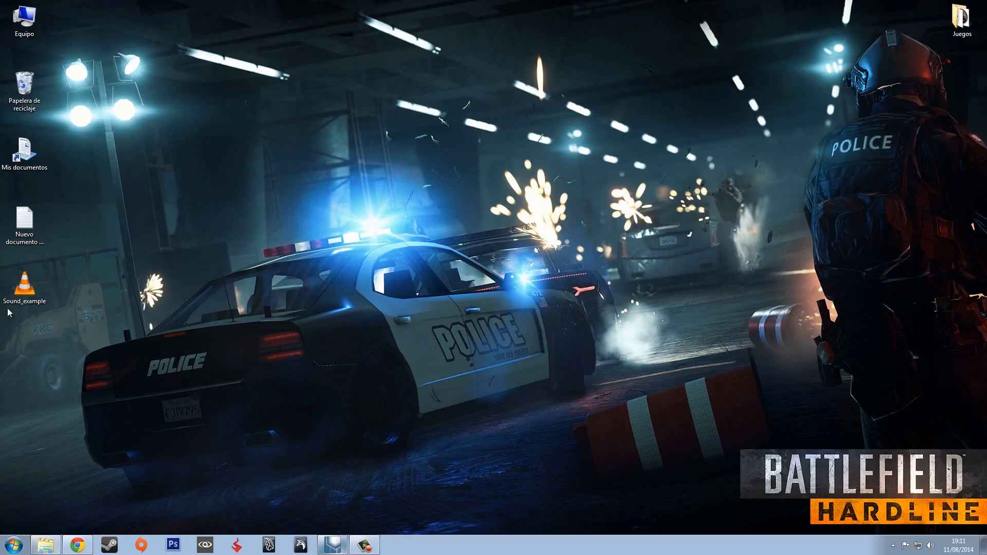
Import the desktop file Sound_example.wav as a Sound SFX into the Actor-Mixer Hierarchy's Default Work Unit
{"action": "left_click_drag", "start_coordinate": [35, 302], "coordinate": [26, 53]}
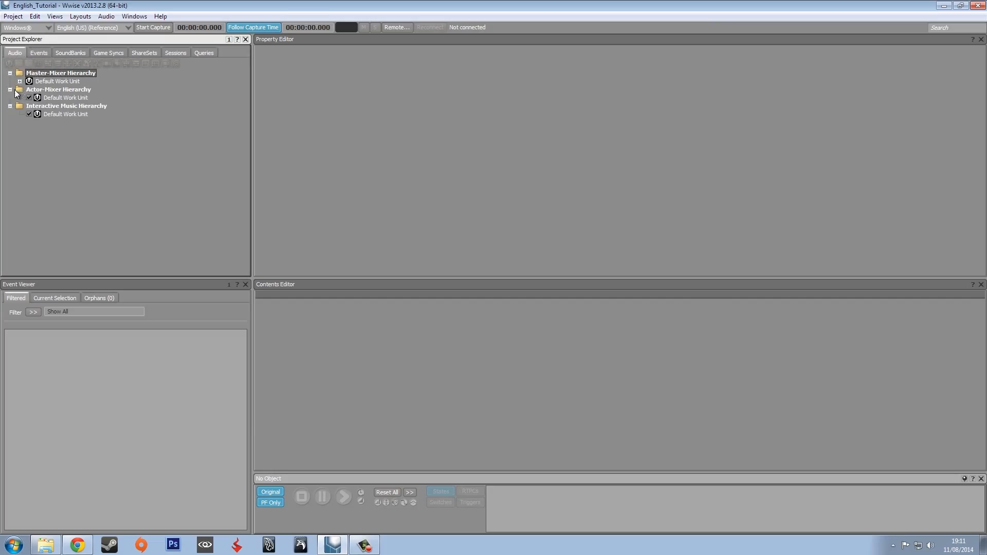
{"action": "left_click", "coordinate": [59, 98]}
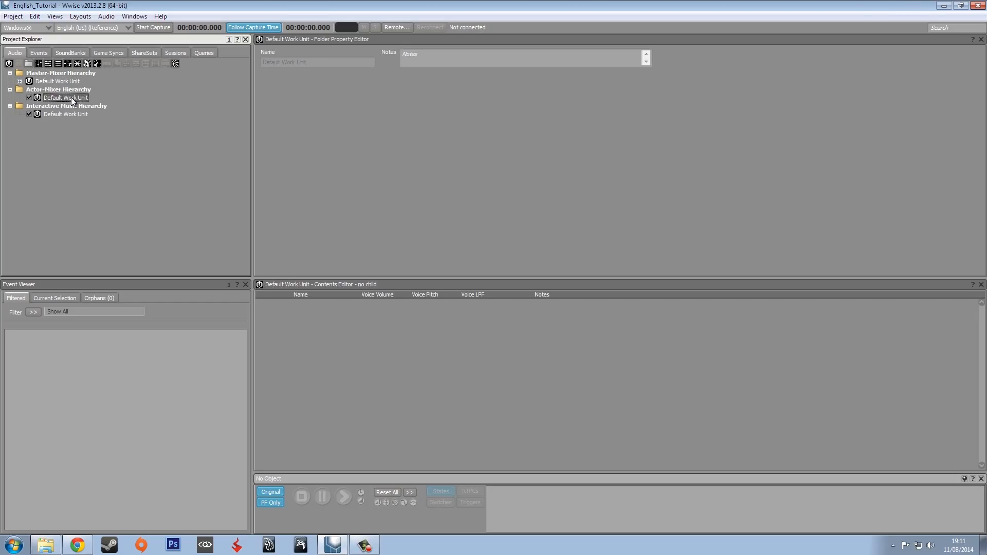
{"action": "left_click", "coordinate": [942, 6]}
{"action": "left_click_drag", "start_coordinate": [19, 282], "coordinate": [170, 203]}
{"action": "left_click_drag", "start_coordinate": [58, 100], "coordinate": [52, 97]}
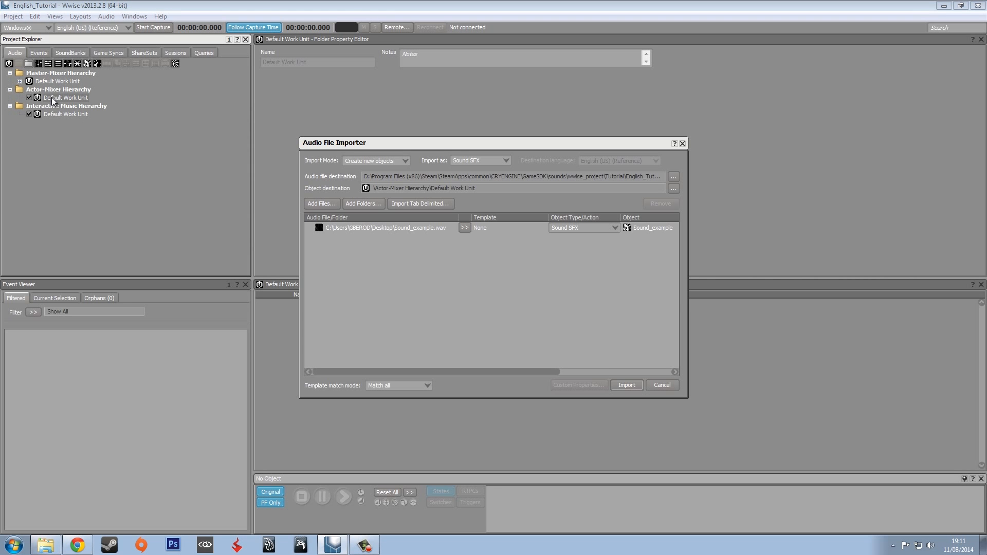
{"action": "left_click", "coordinate": [626, 385]}
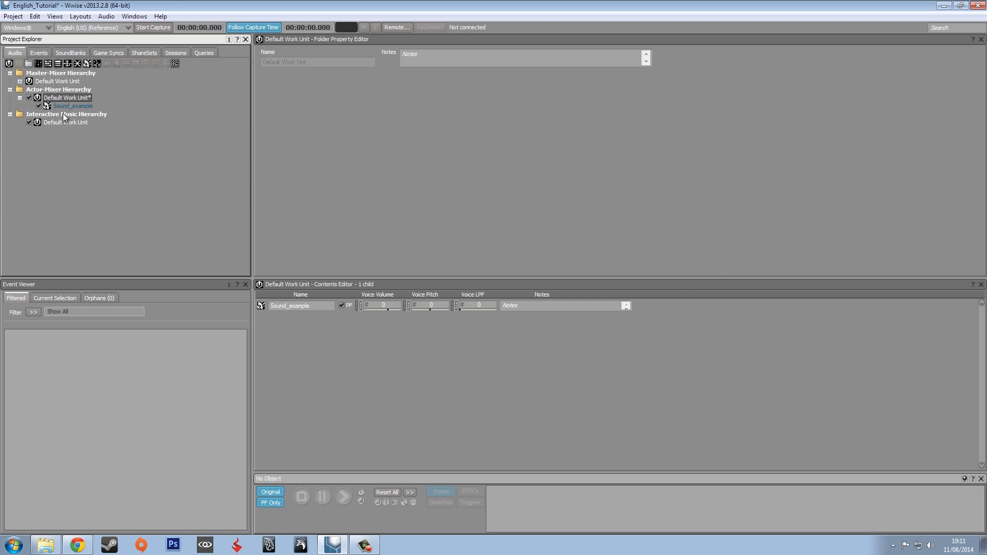
Convert the Sound_example audio for the Windows platform only
{"action": "left_click", "coordinate": [64, 108]}
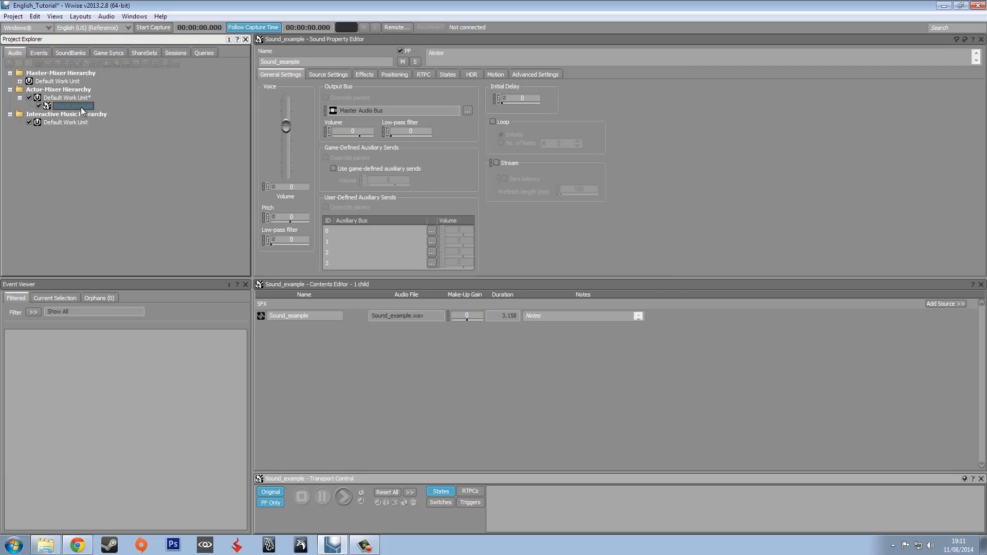
{"action": "right_click", "coordinate": [79, 105]}
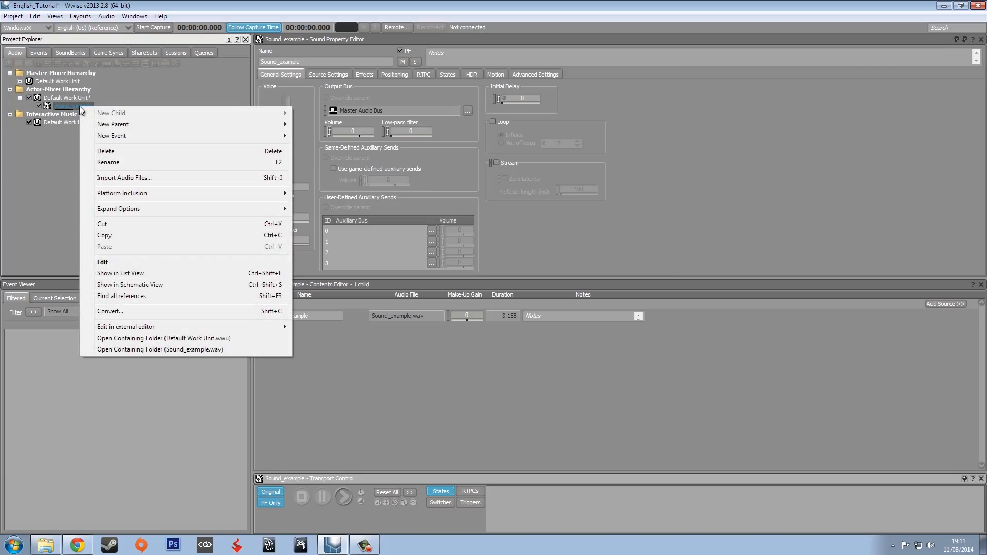
{"action": "left_click", "coordinate": [126, 312]}
{"action": "left_click", "coordinate": [488, 195]}
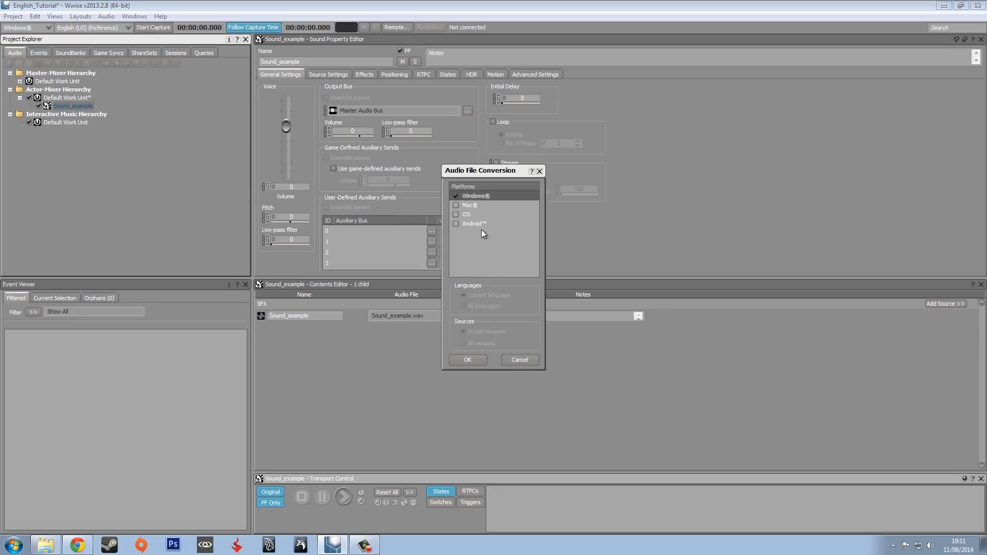
{"action": "left_click", "coordinate": [468, 359]}
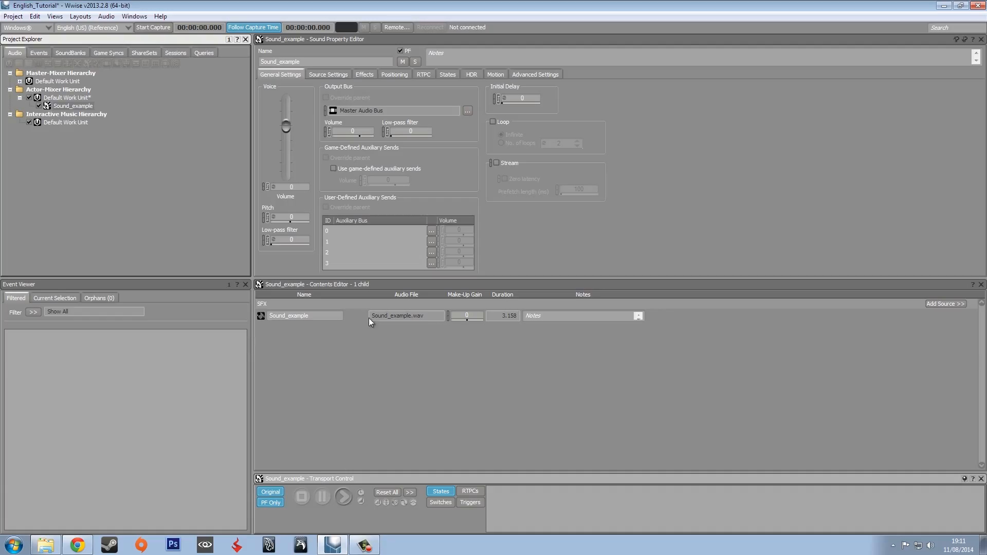
Create a new Play event for Sound_example, keeping its default name
{"action": "left_click", "coordinate": [75, 106]}
{"action": "right_click", "coordinate": [84, 109]}
{"action": "mouse_move", "coordinate": [123, 139]}
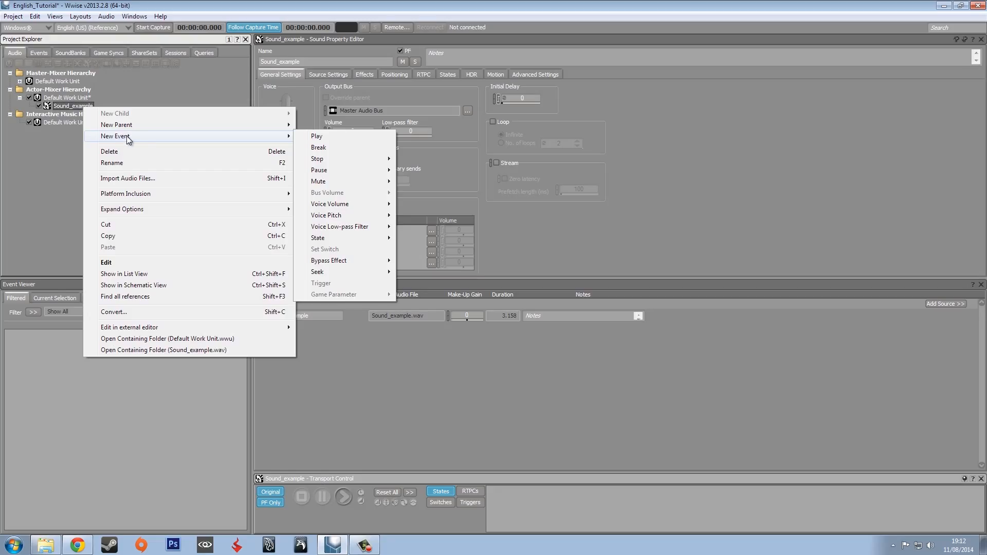
{"action": "left_click", "coordinate": [323, 138]}
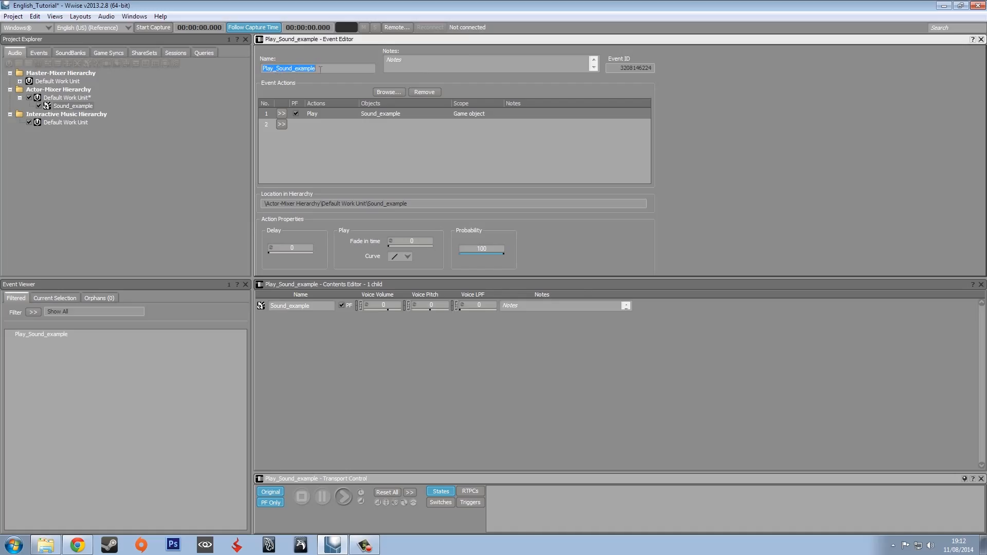
{"action": "left_click", "coordinate": [189, 176]}
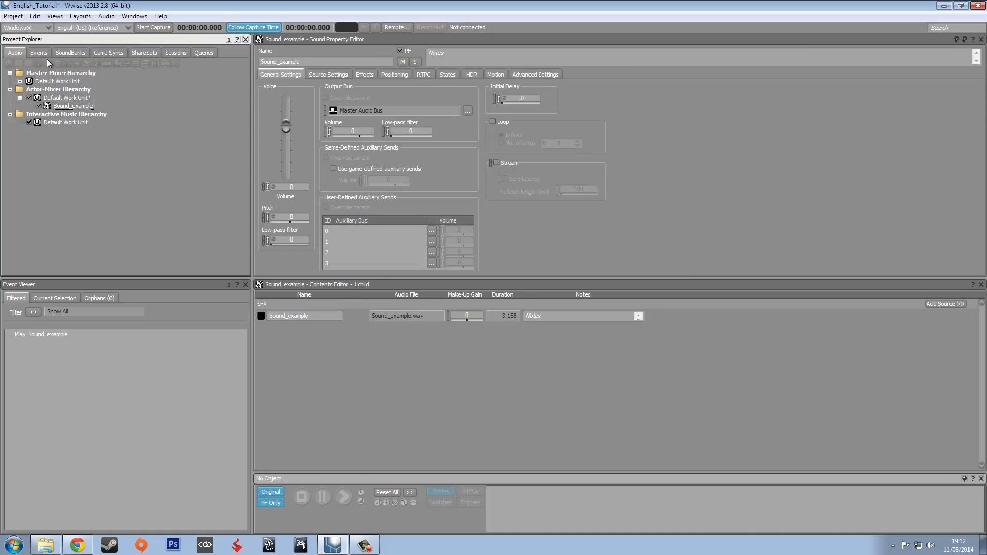
Open the Sound_example properties through its Play_Sound_example event and enable infinite looping
{"action": "left_click", "coordinate": [39, 53]}
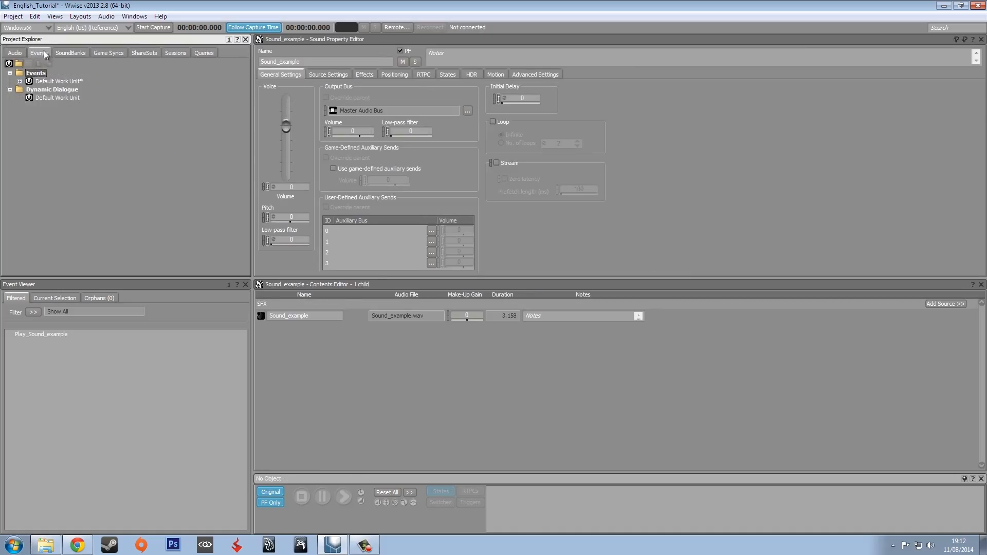
{"action": "left_click", "coordinate": [19, 81]}
{"action": "left_click", "coordinate": [83, 90]}
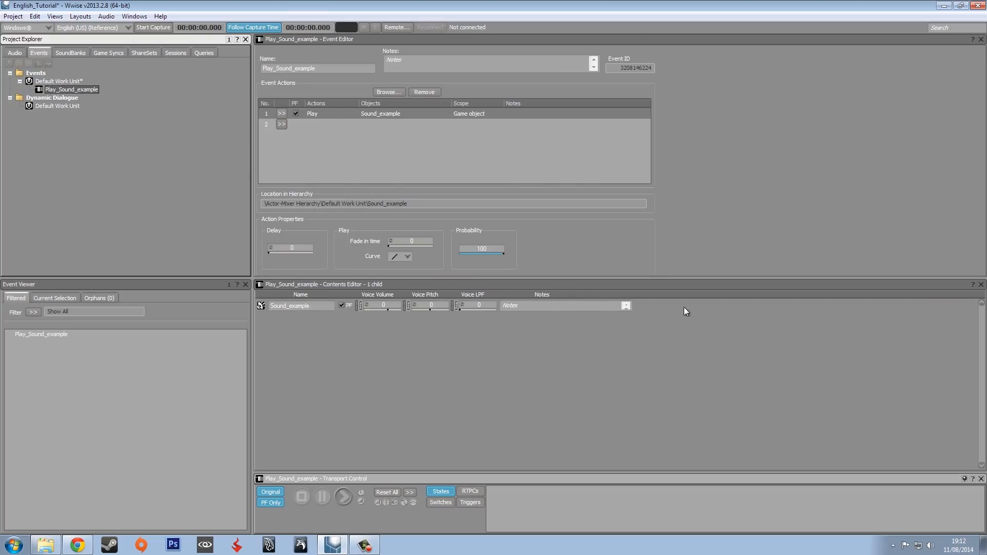
{"action": "left_click", "coordinate": [679, 309]}
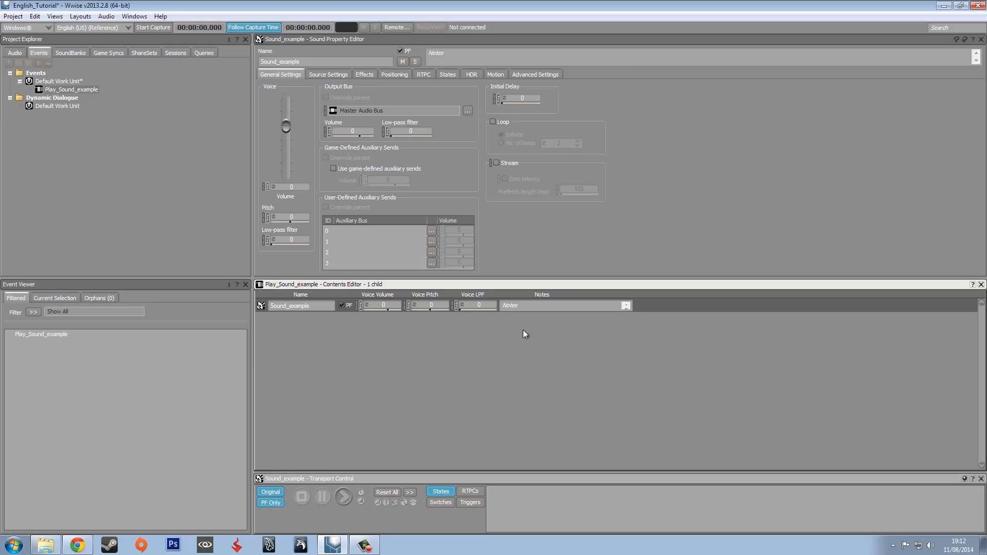
{"action": "left_click", "coordinate": [467, 373]}
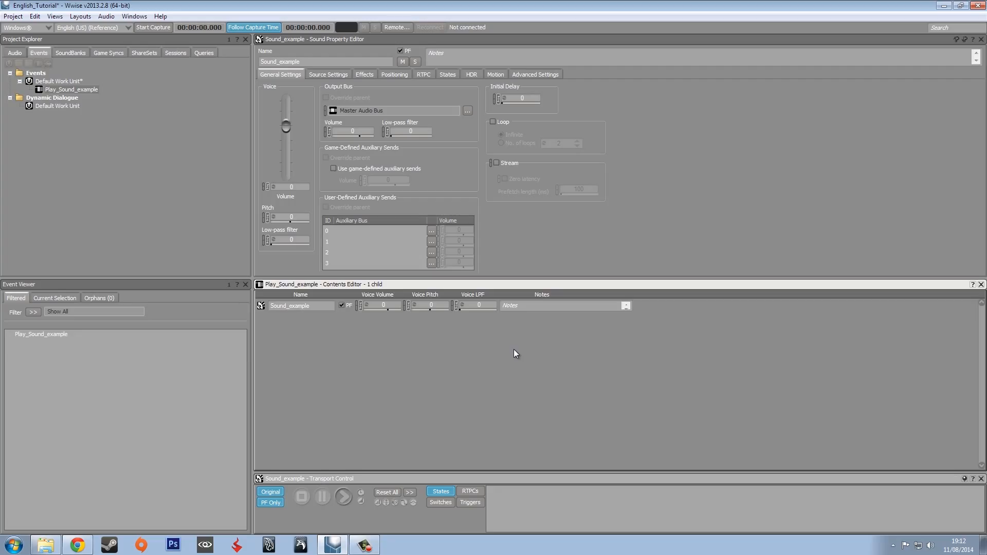
{"action": "left_click", "coordinate": [654, 304]}
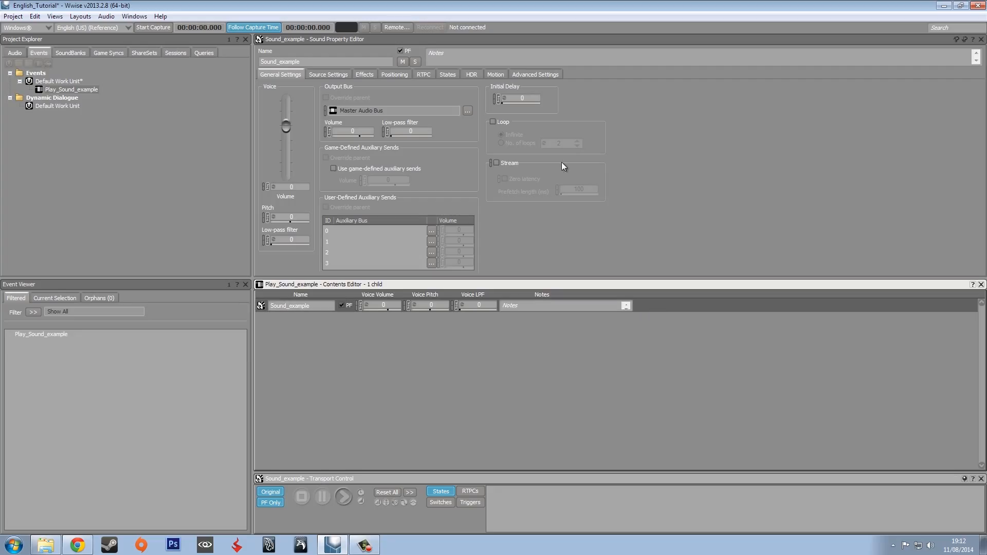
{"action": "left_click", "coordinate": [493, 122]}
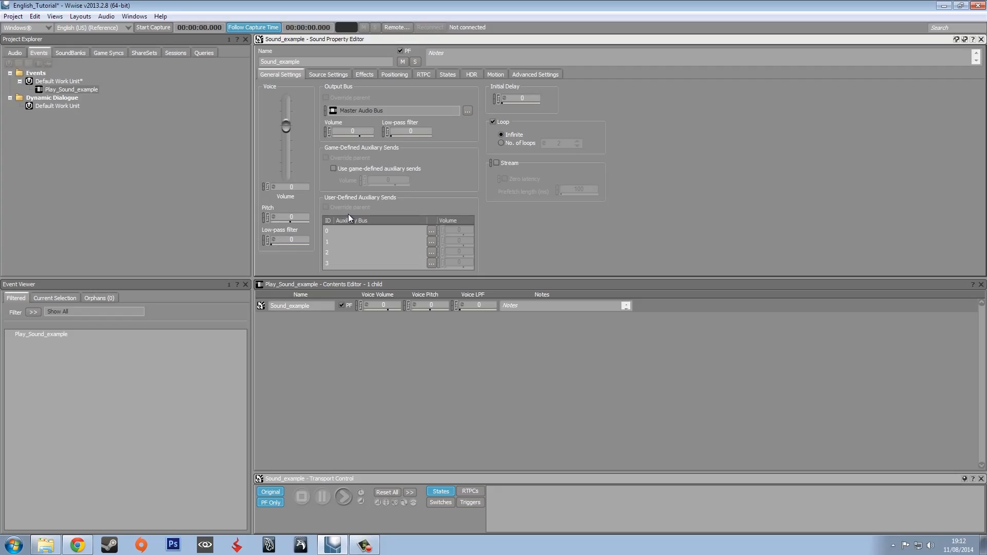
{"action": "left_click", "coordinate": [688, 309]}
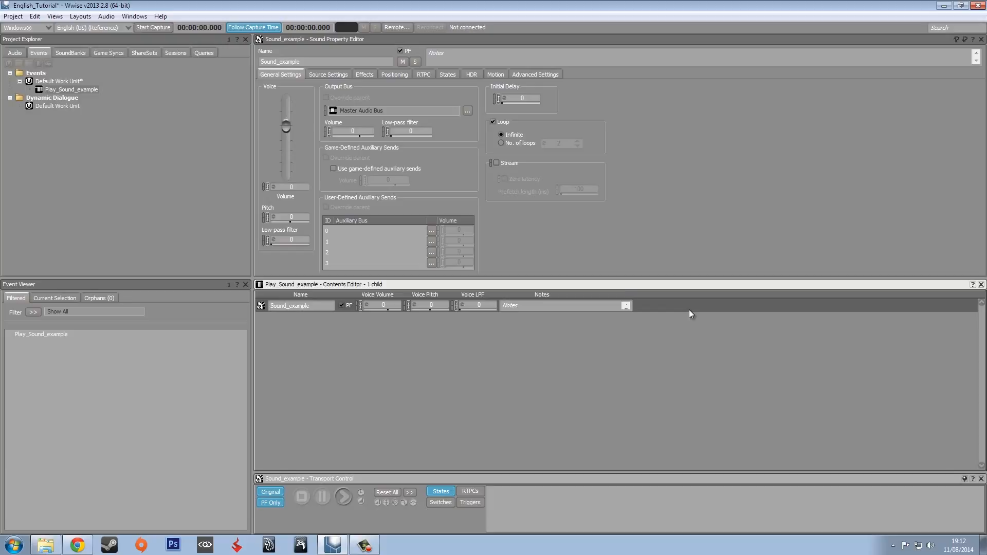
{"action": "left_click", "coordinate": [75, 89]}
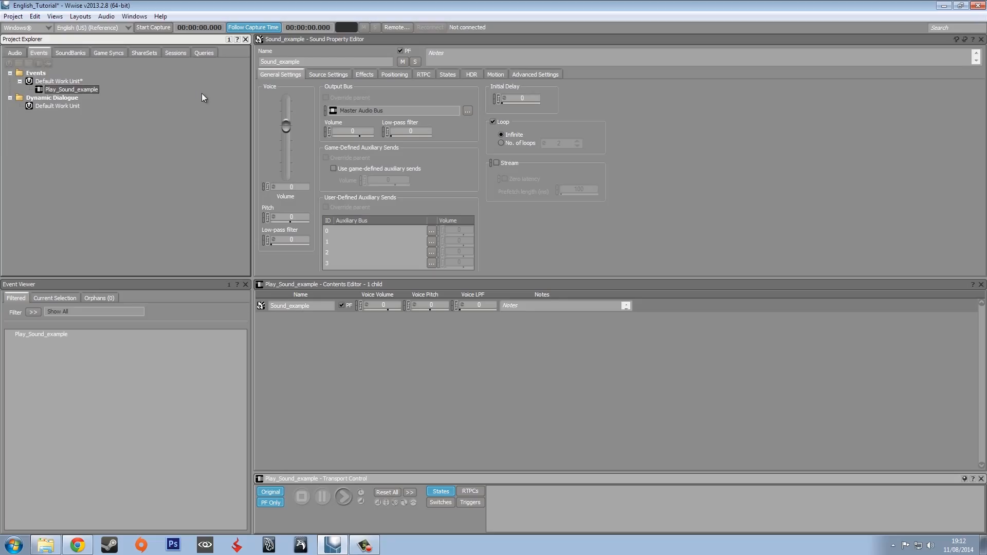
Switch the workspace to the SoundBank layout
{"action": "left_click", "coordinate": [104, 17]}
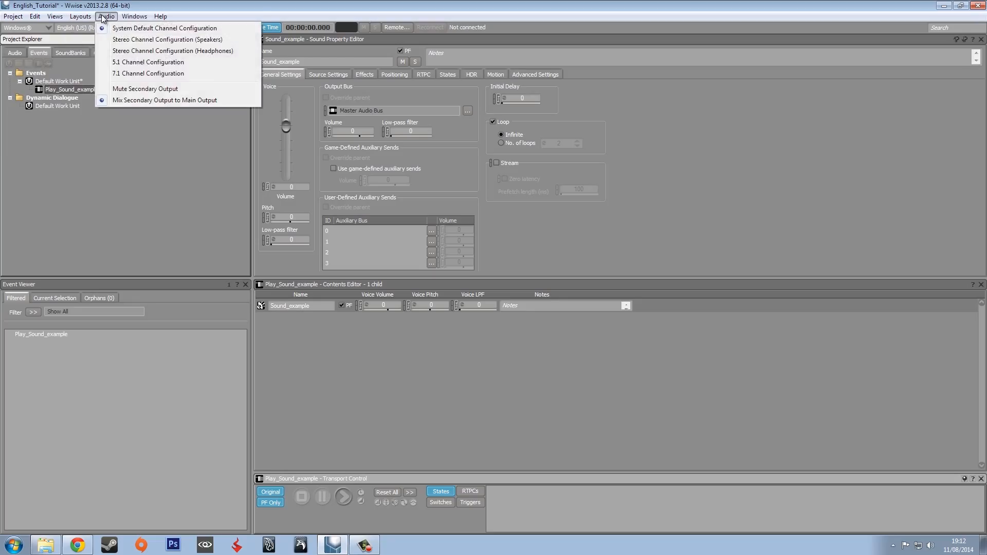
{"action": "mouse_move", "coordinate": [81, 17]}
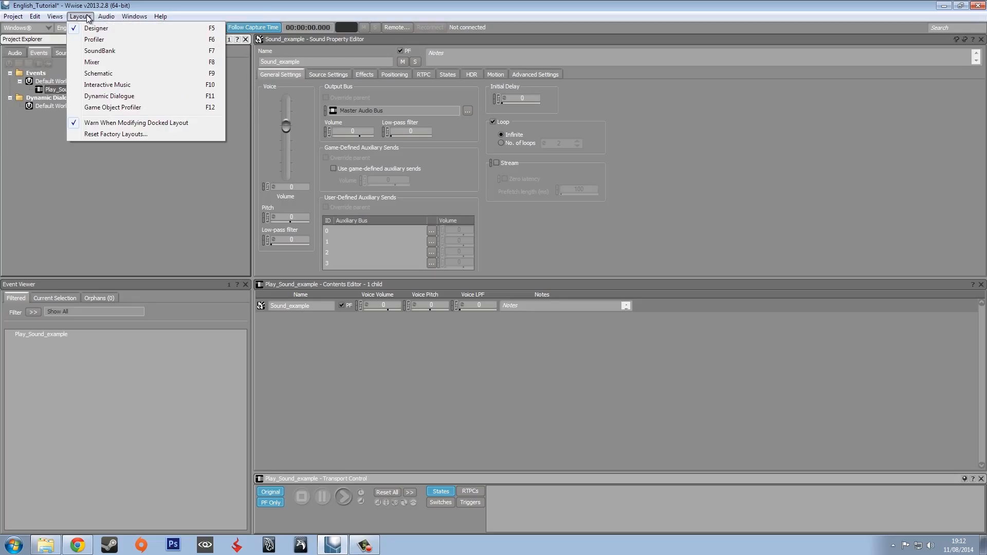
{"action": "left_click", "coordinate": [104, 50]}
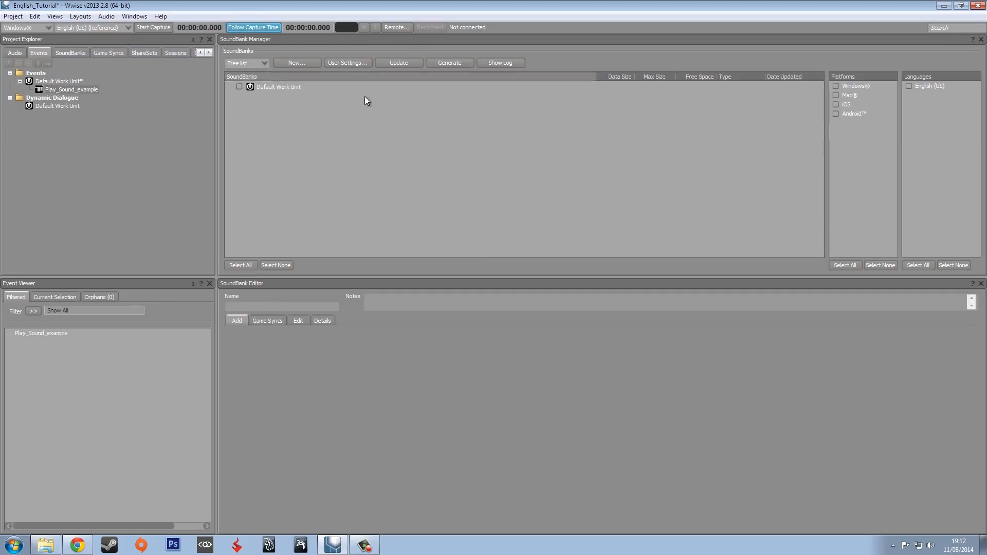
{"action": "left_click", "coordinate": [79, 18]}
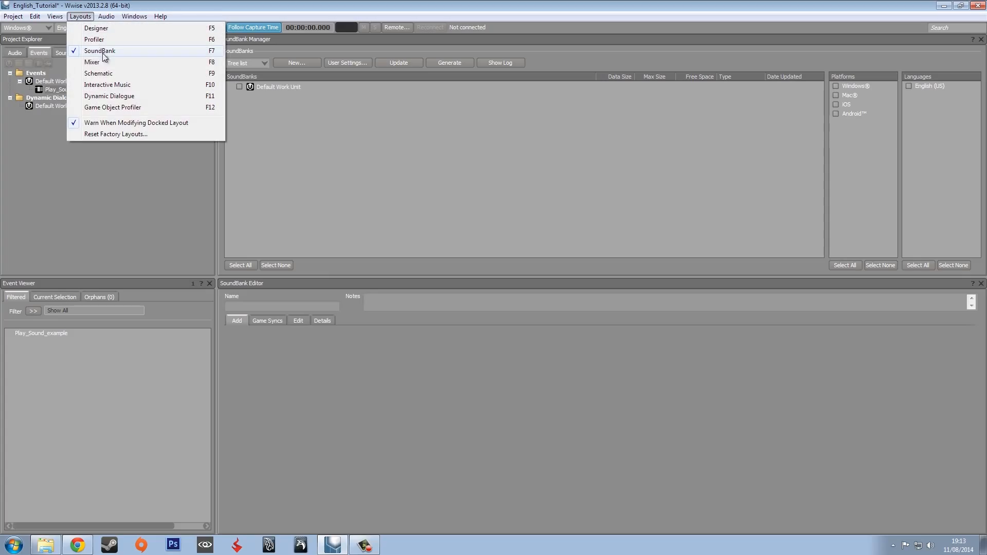
{"action": "left_click", "coordinate": [401, 135]}
Create a SoundBank named Tutorial_bank in the Default Work Unit and include it in the generation selection
{"action": "left_click", "coordinate": [296, 63]}
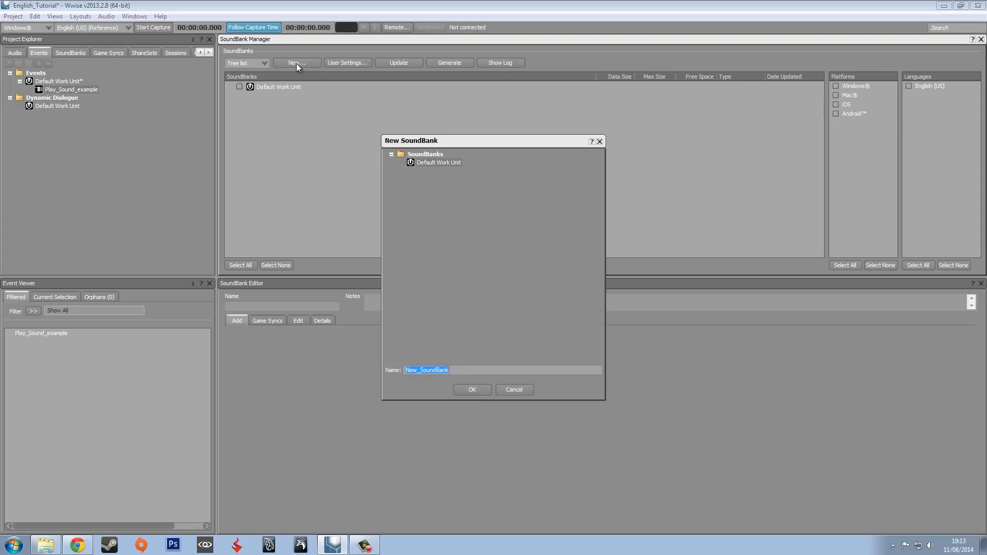
{"action": "left_click", "coordinate": [467, 370]}
{"action": "double_click", "coordinate": [434, 370]}
{"action": "key", "text": "BackSpace"}
{"action": "type", "text": "Tutorua"}
{"action": "key", "text": "BackSpace"}
{"action": "key", "text": "BackSpace"}
{"action": "type", "text": "ial_bank"}
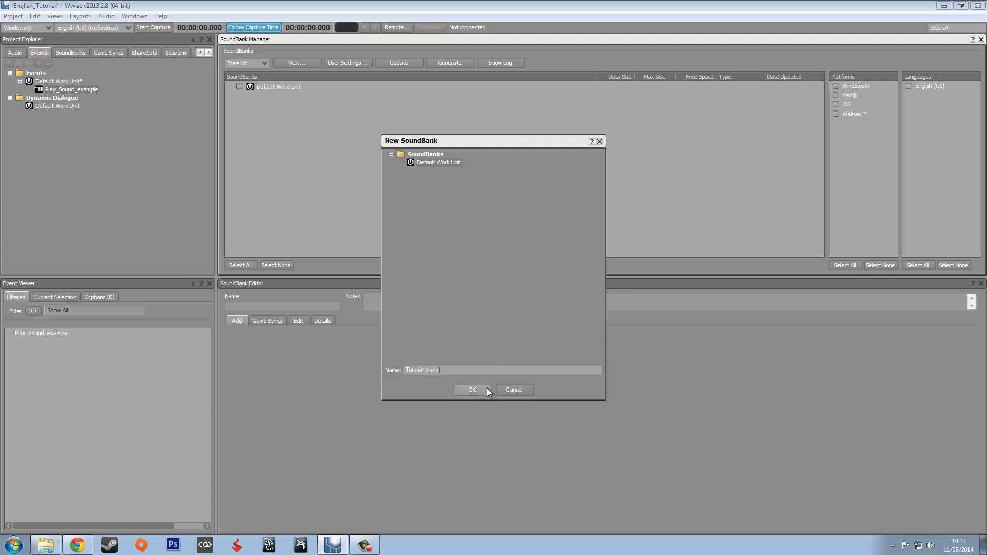
{"action": "left_click", "coordinate": [472, 391]}
{"action": "left_click", "coordinate": [229, 86]}
{"action": "left_click", "coordinate": [246, 98]}
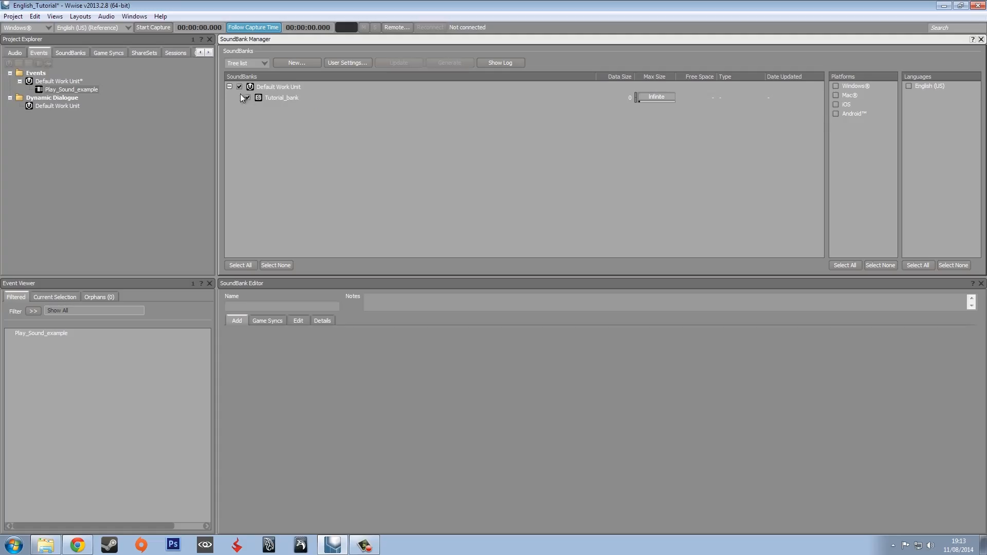
Add the Play_Sound_example event to Tutorial_bank
{"action": "left_click", "coordinate": [279, 97]}
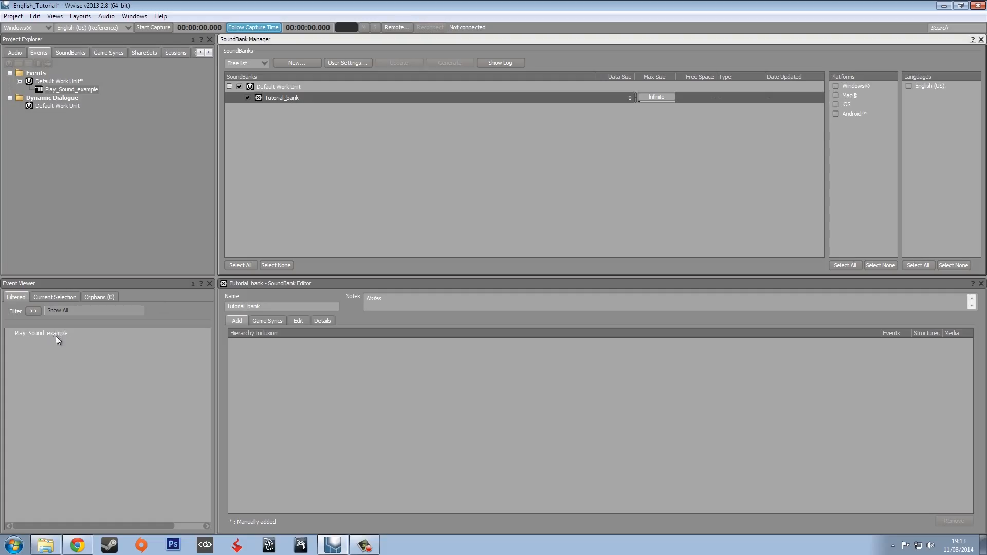
{"action": "left_click_drag", "start_coordinate": [42, 331], "coordinate": [249, 385]}
{"action": "left_click_drag", "start_coordinate": [328, 387], "coordinate": [328, 387]}
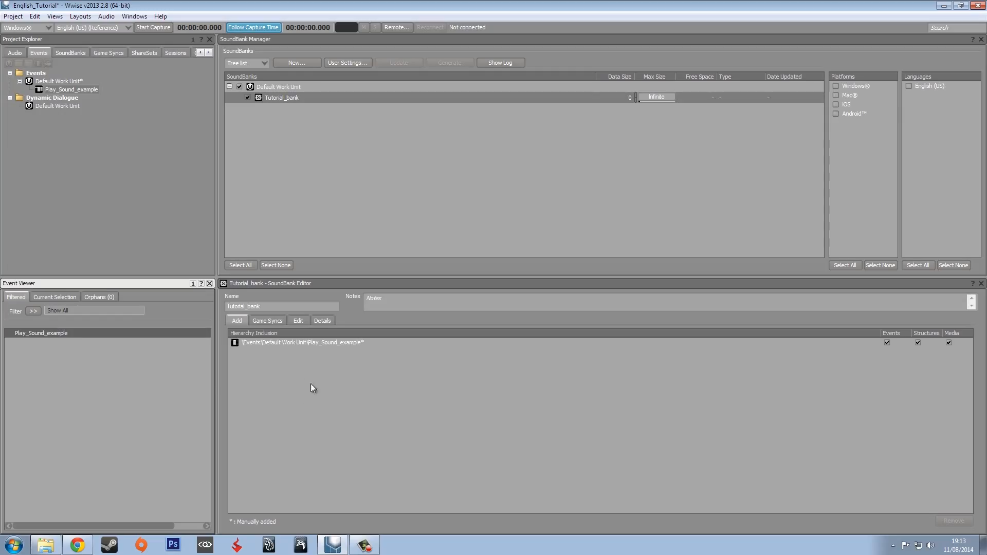
{"action": "left_click", "coordinate": [274, 97]}
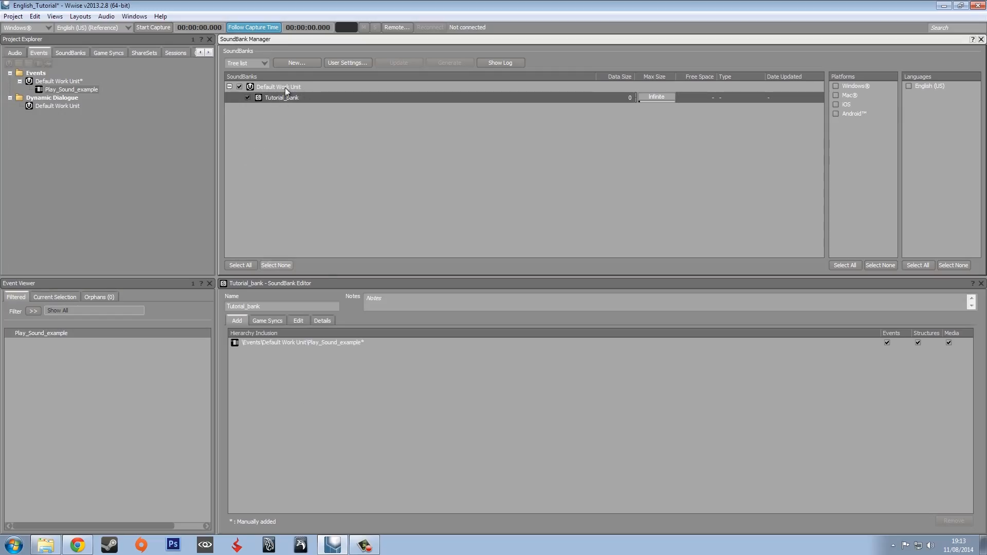
{"action": "left_click", "coordinate": [264, 345]}
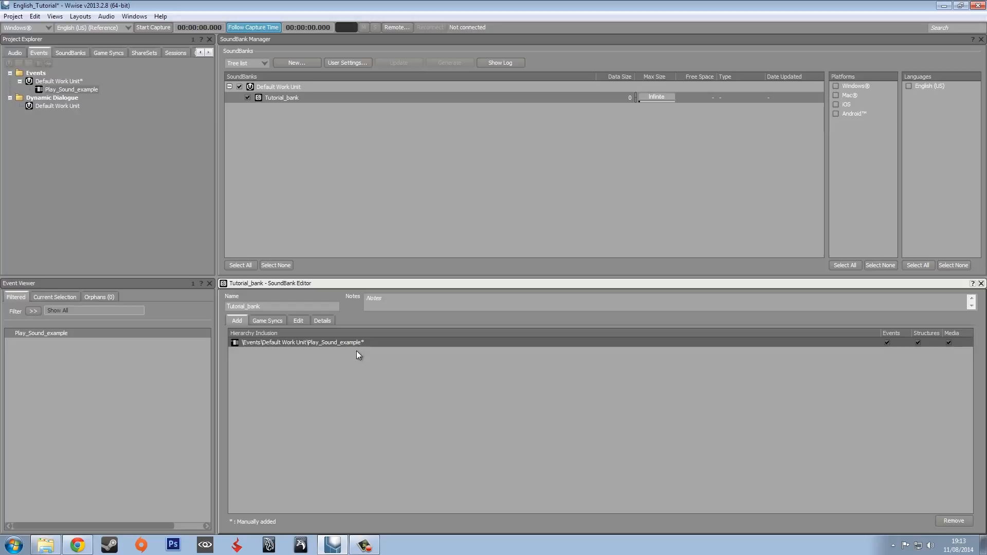
Select the Windows platform and the English (US) language for the SoundBank generation
{"action": "left_click", "coordinate": [835, 86]}
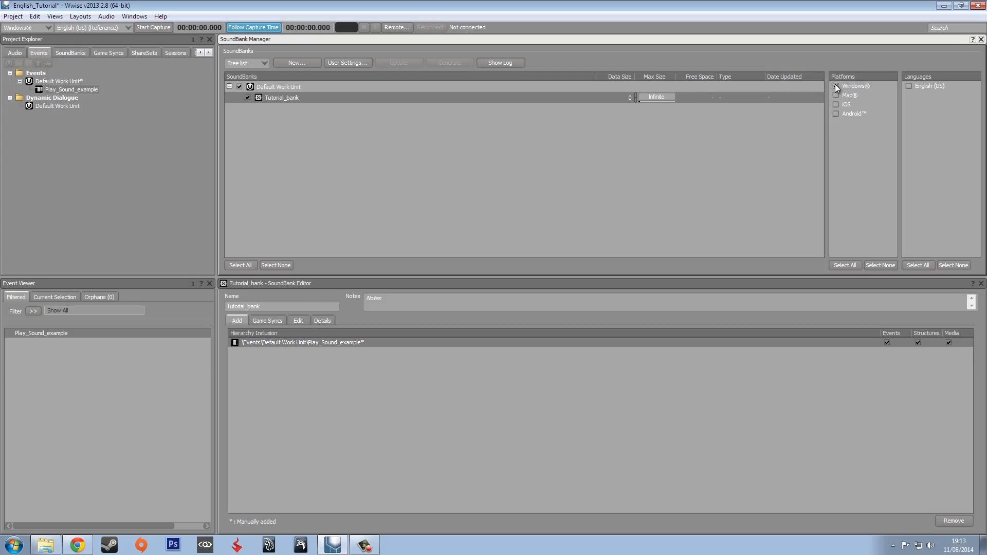
{"action": "left_click", "coordinate": [908, 85]}
{"action": "left_click", "coordinate": [547, 164]}
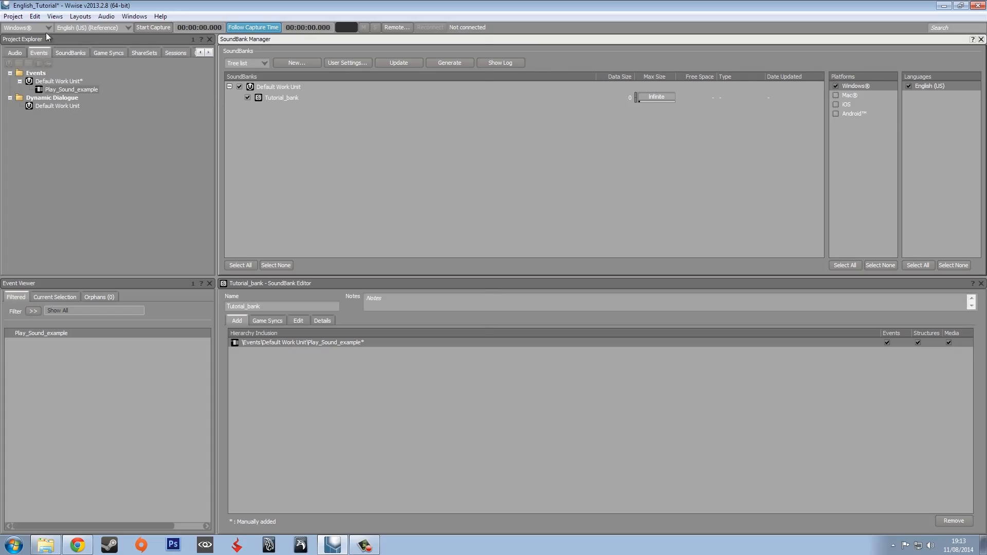
Open the SoundBanks page of the project settings and check the required SoundBank folder in the browser documentation
{"action": "left_click", "coordinate": [15, 17]}
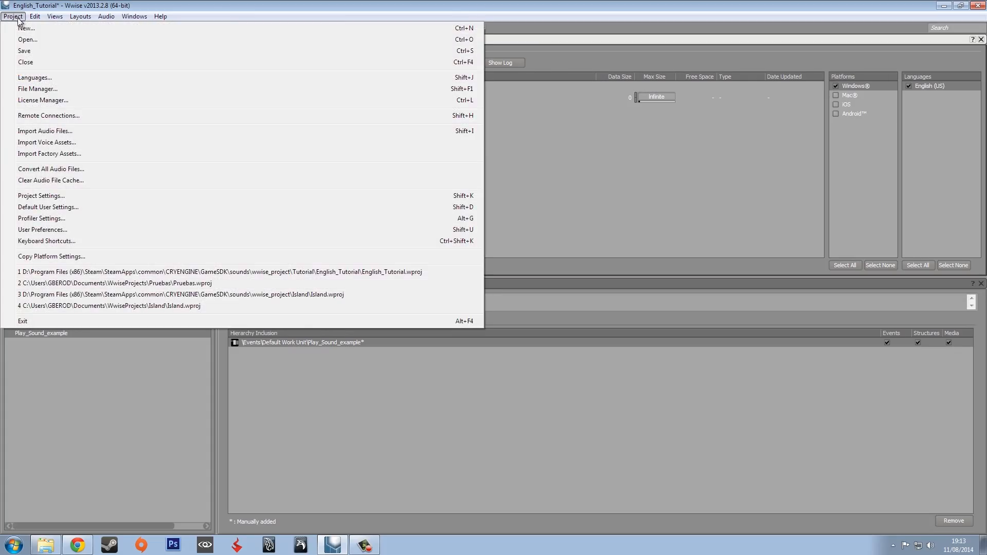
{"action": "left_click", "coordinate": [49, 195]}
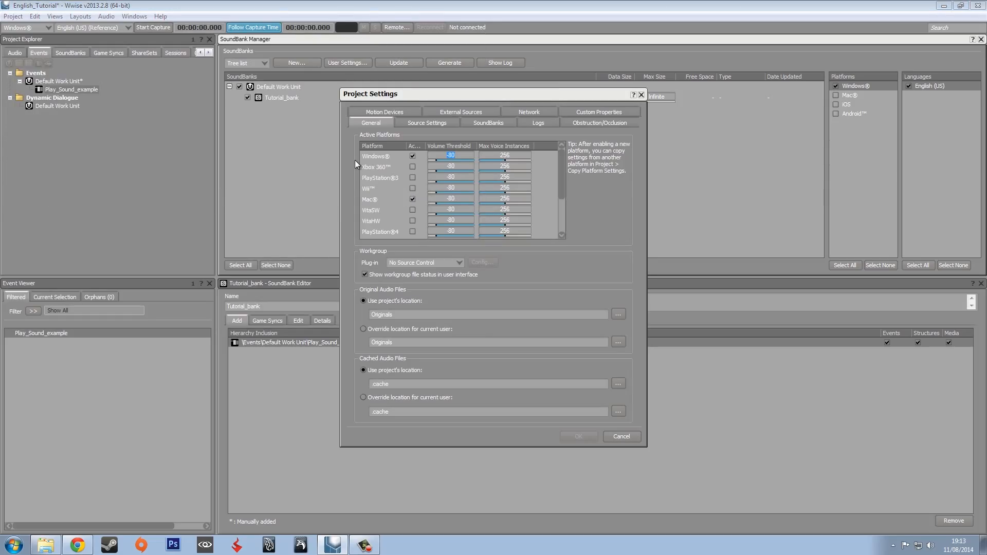
{"action": "left_click", "coordinate": [492, 120]}
{"action": "left_click", "coordinate": [77, 545]}
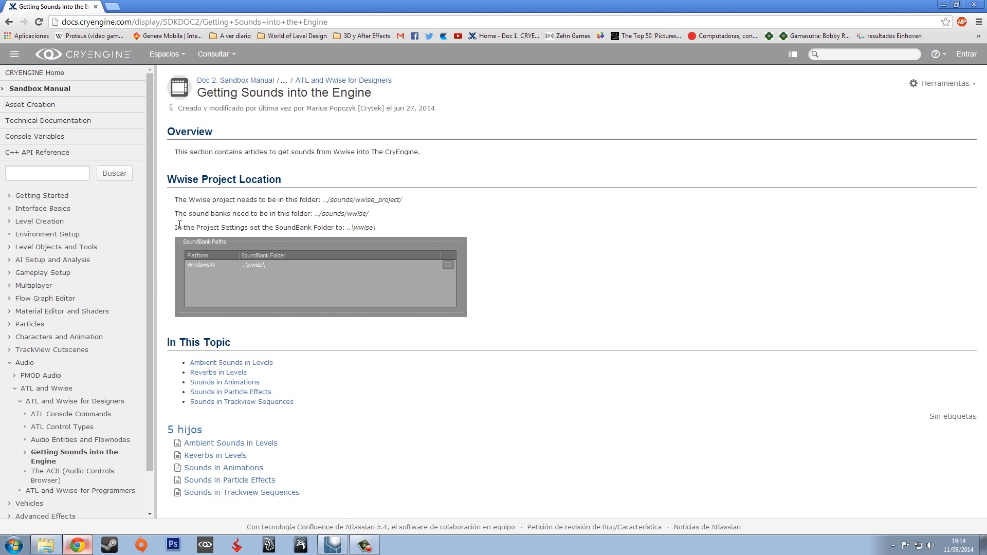
Return from the documentation to Wwise and set the Windows SoundBank folder to the wwise folder inside CRYENGINE\GameSDK, accepting the project settings
{"action": "left_click_drag", "start_coordinate": [254, 228], "coordinate": [376, 227]}
{"action": "left_click", "coordinate": [377, 228]}
{"action": "left_click", "coordinate": [334, 545]}
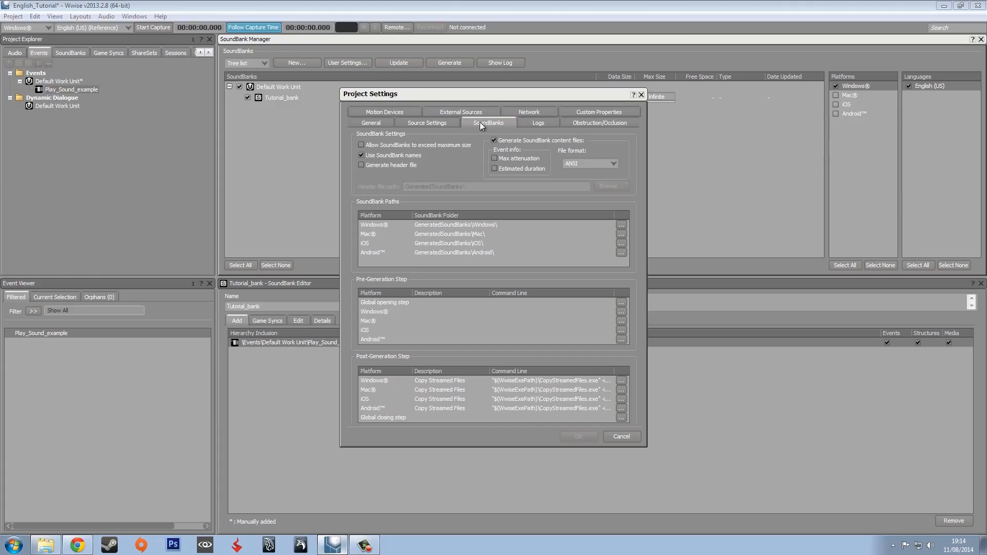
{"action": "left_click", "coordinate": [392, 226]}
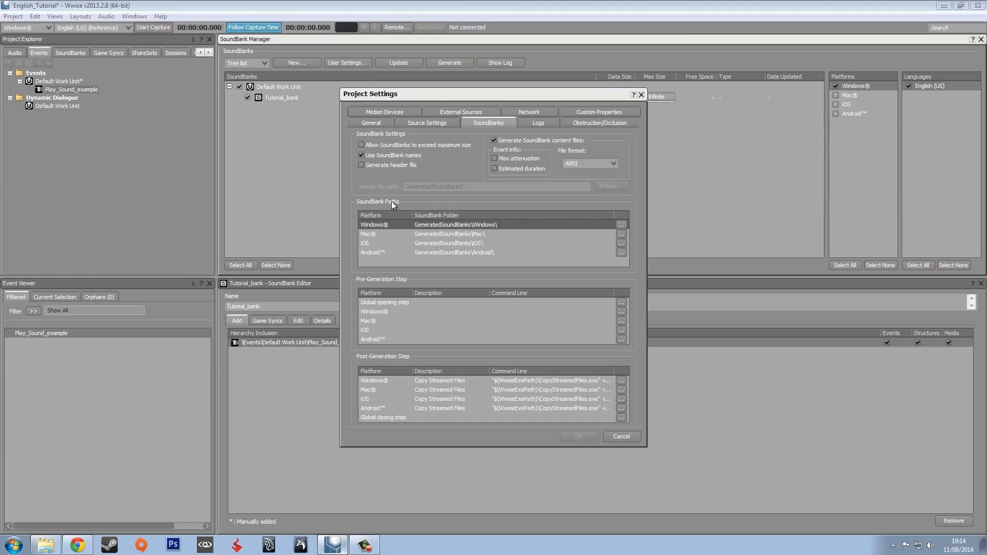
{"action": "left_click", "coordinate": [620, 224]}
{"action": "left_click", "coordinate": [497, 126]}
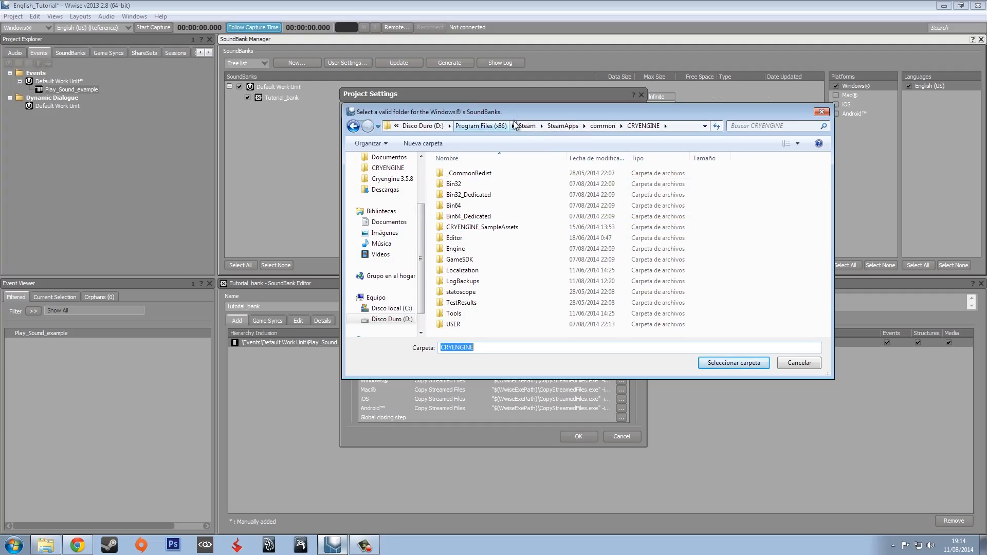
{"action": "double_click", "coordinate": [459, 259]}
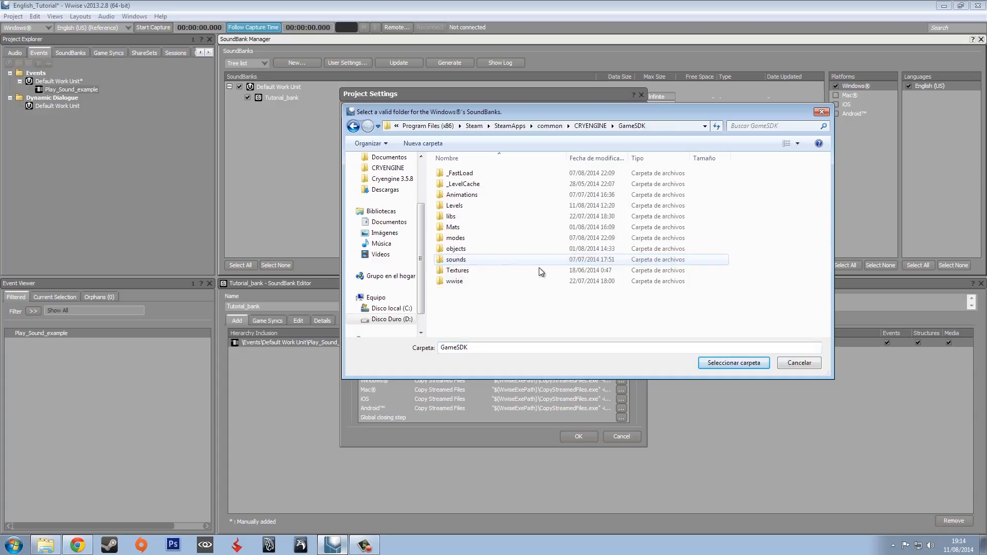
{"action": "double_click", "coordinate": [458, 283]}
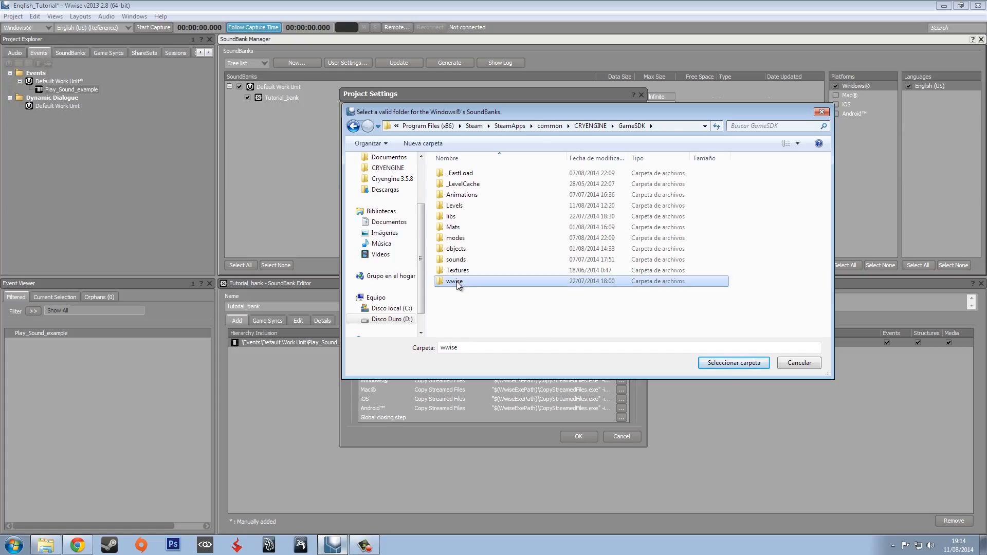
{"action": "left_click", "coordinate": [725, 364]}
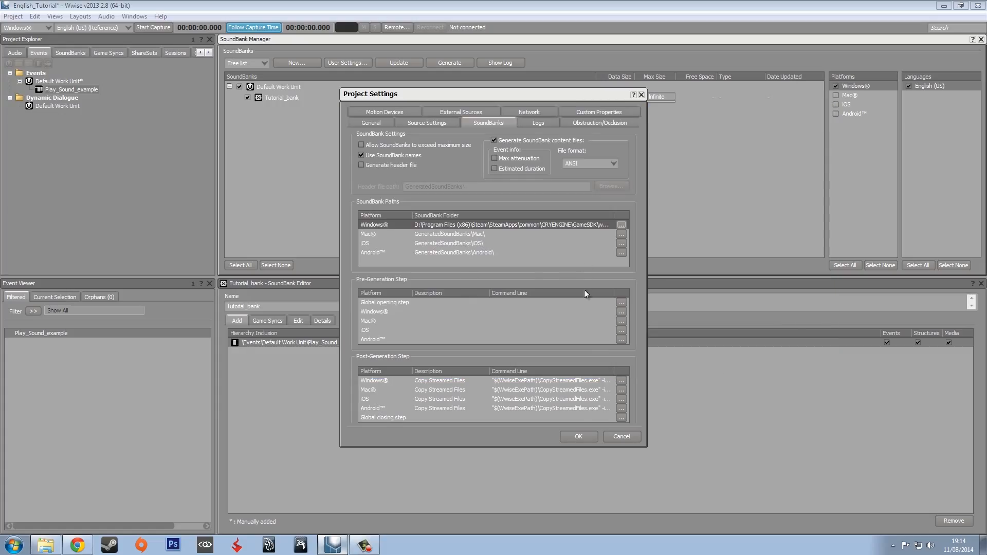
{"action": "left_click", "coordinate": [577, 436]}
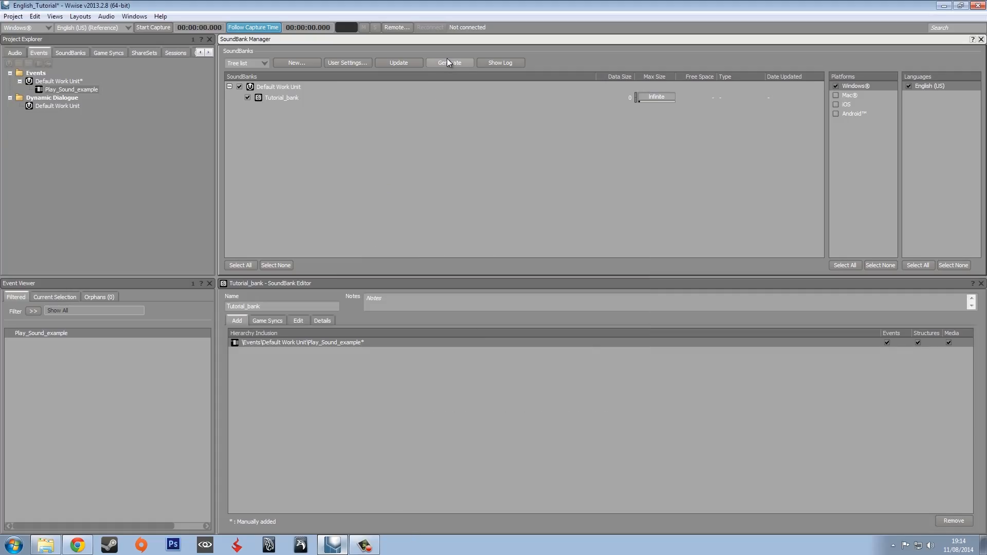
Save the project and generate Tutorial_bank for the Windows platform, closing the generation report
{"action": "left_click", "coordinate": [13, 16]}
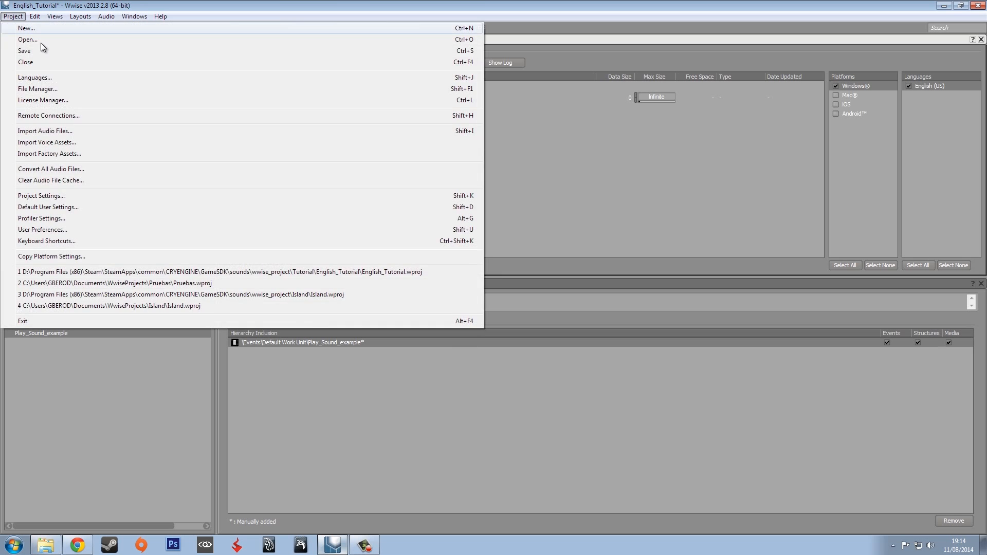
{"action": "left_click", "coordinate": [37, 53]}
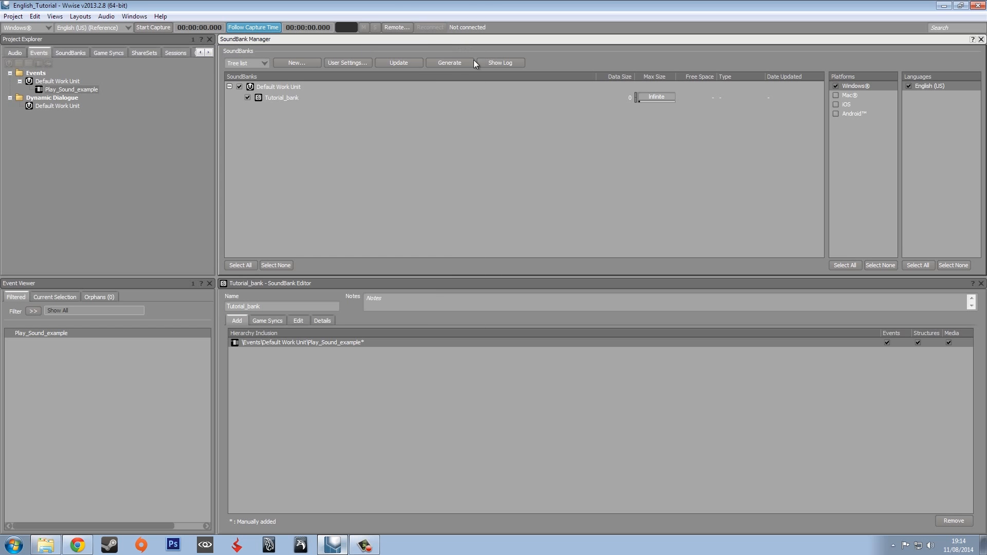
{"action": "left_click", "coordinate": [446, 63]}
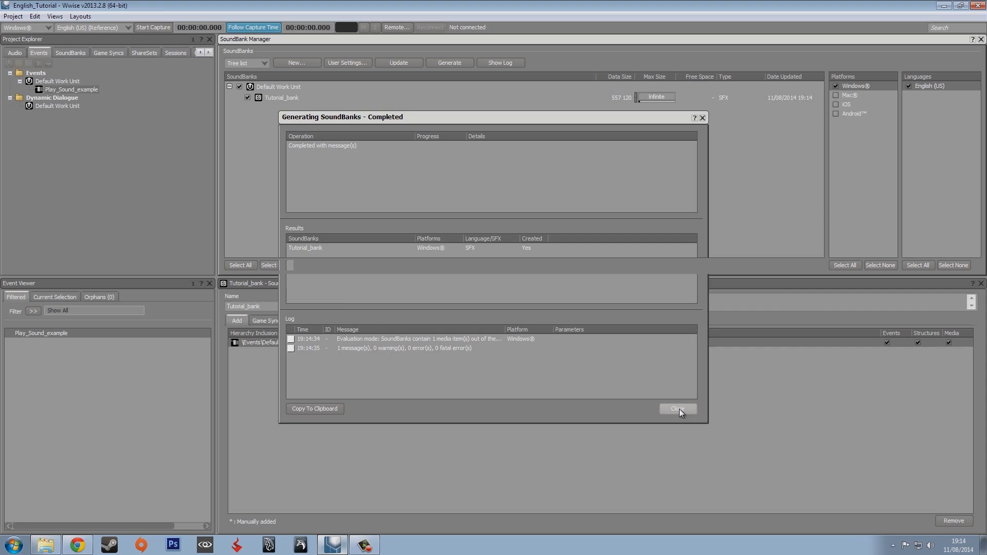
{"action": "left_click", "coordinate": [679, 409]}
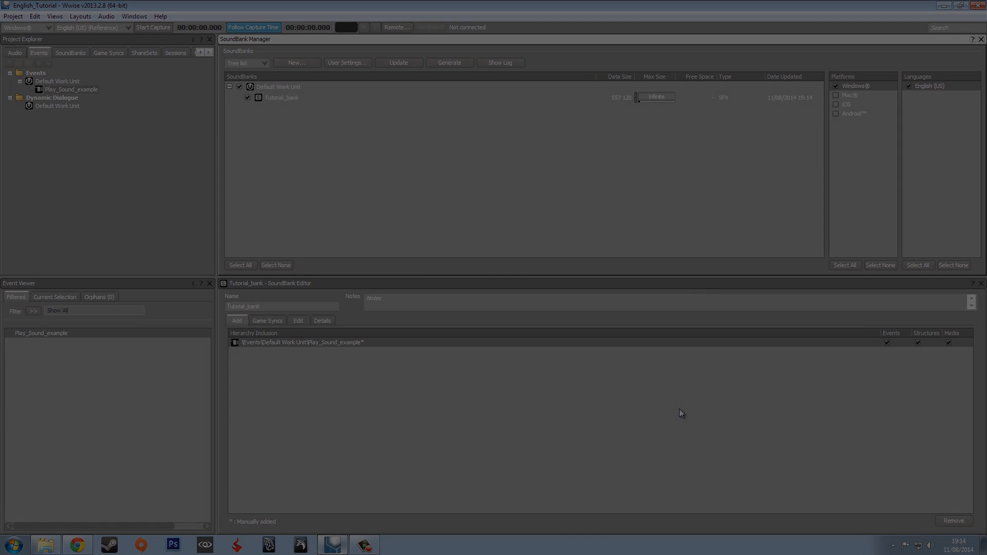